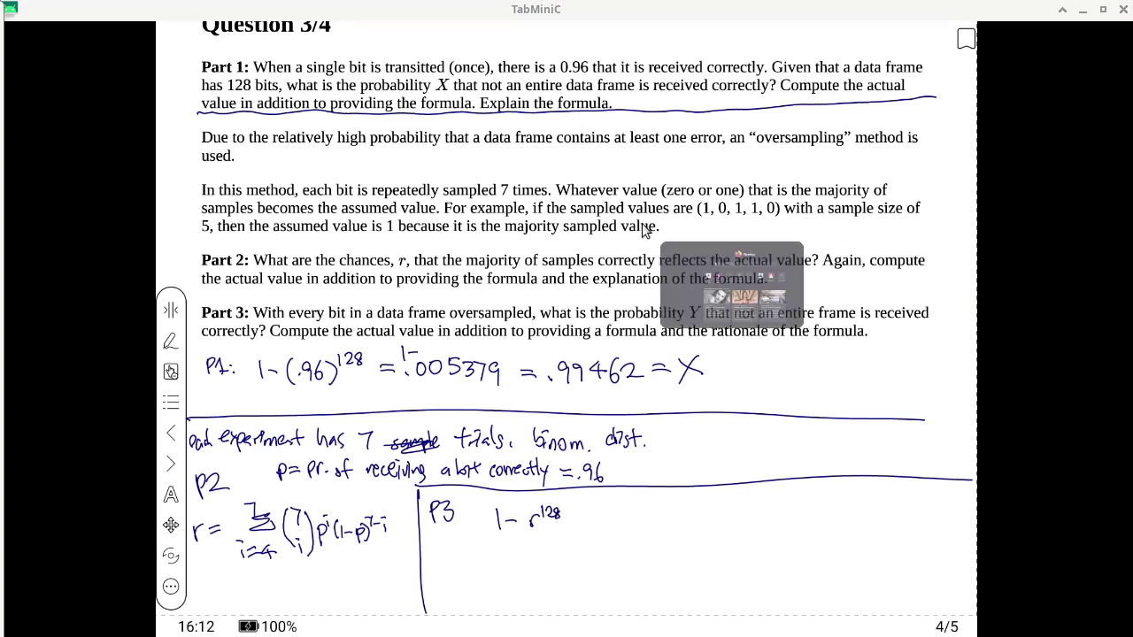
- Switch to Firefox, load drive.google.com, and open the shared folder inside the cisp440 folder
key(alt+Tab)
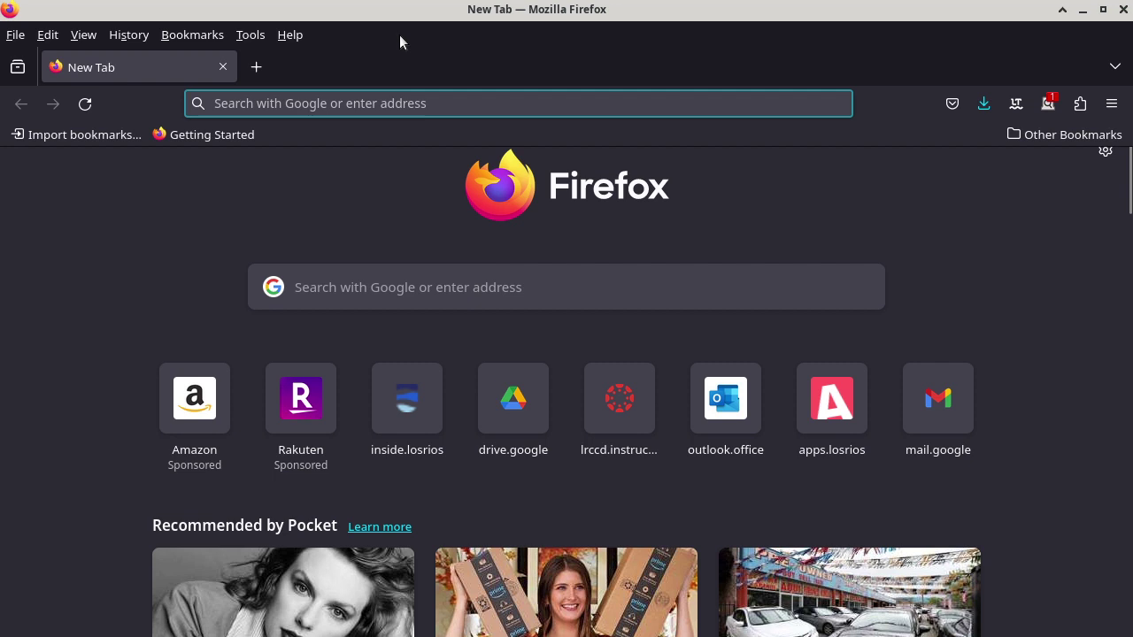
text(drive.google.com/)
key(Return)
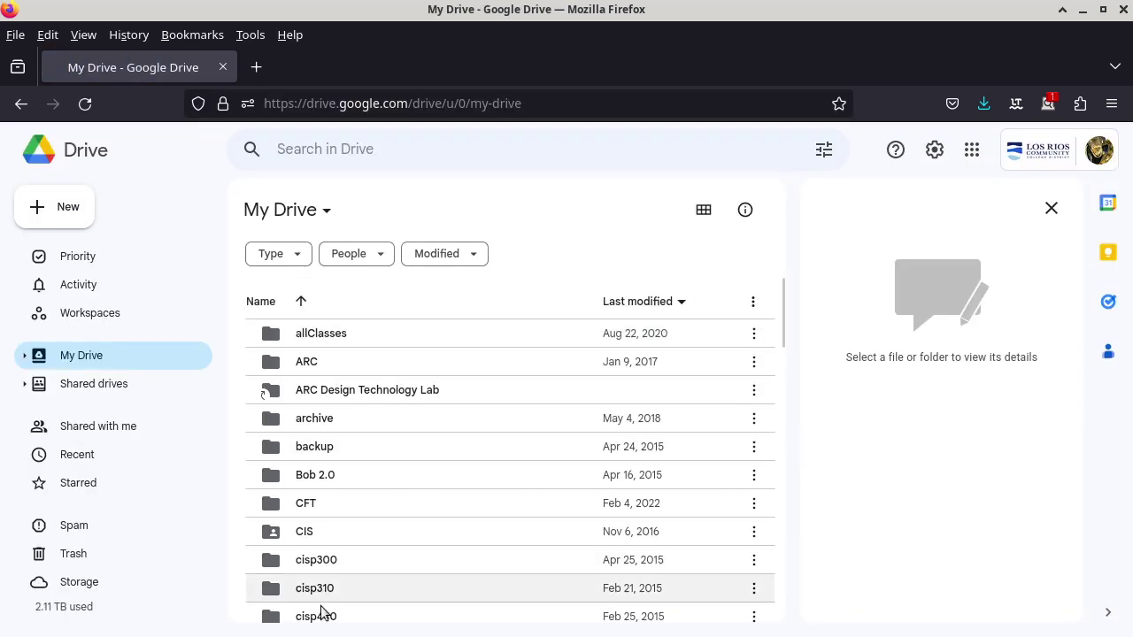
click(321, 588)
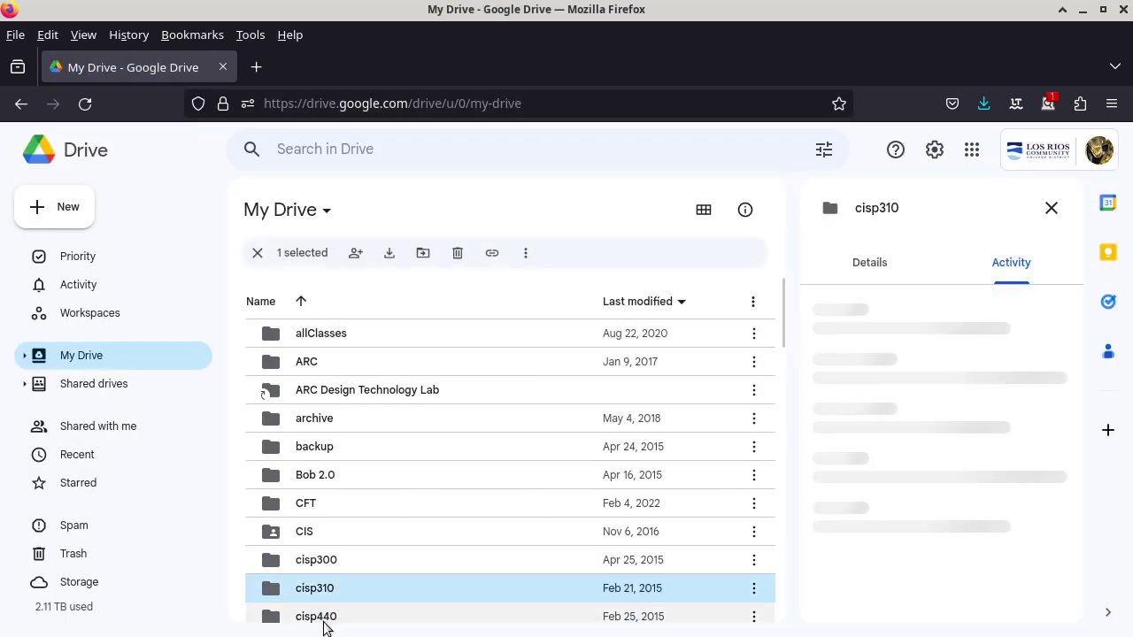
click(323, 619)
double_click(324, 620)
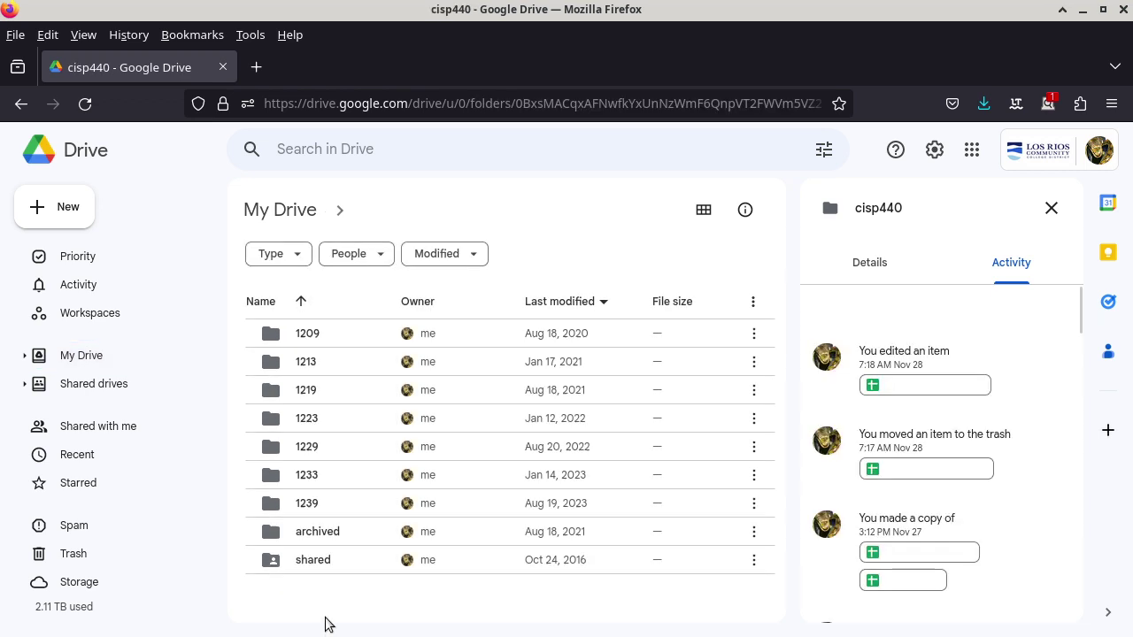
click(328, 559)
double_click(327, 559)
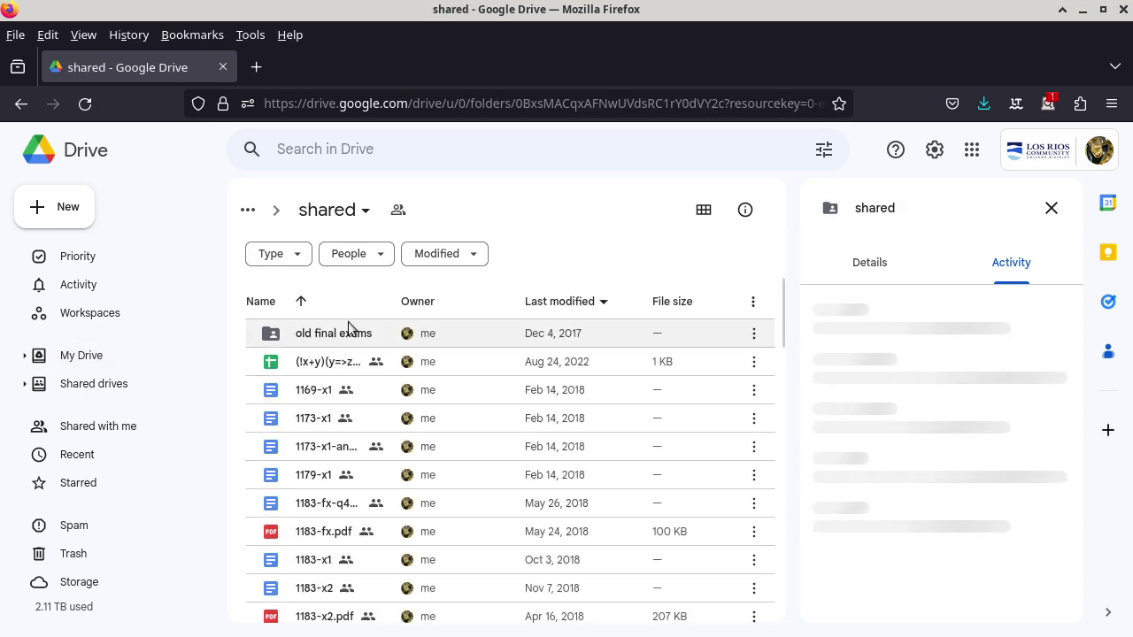
- Create a new Google Sheets spreadsheet in the shared folder, accepting that it is shared with the same people
click(56, 222)
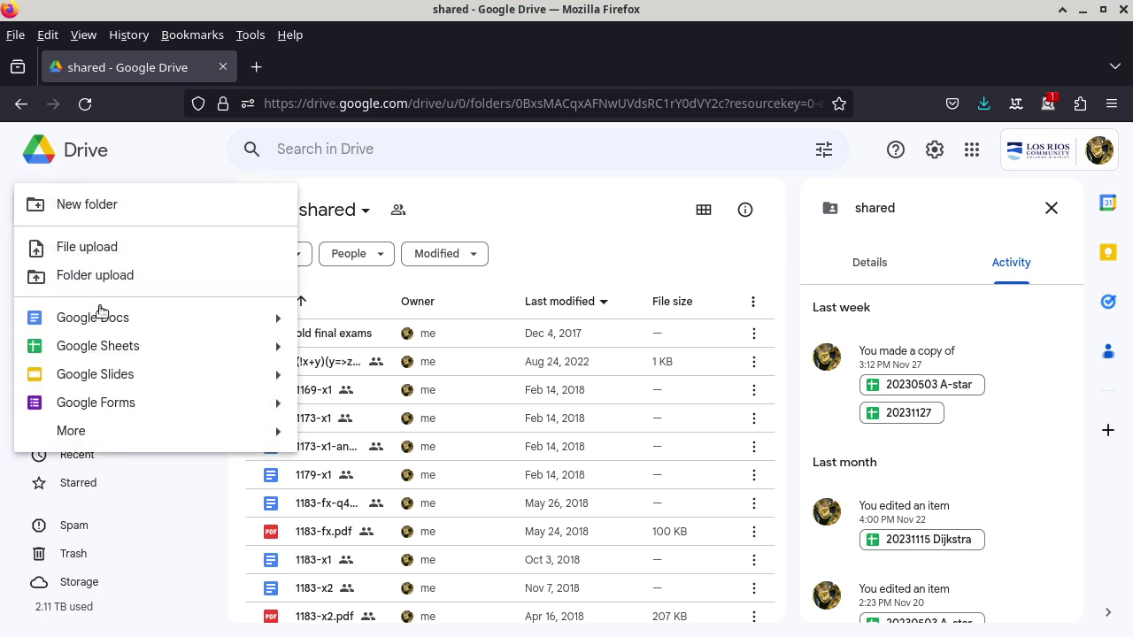
click(135, 341)
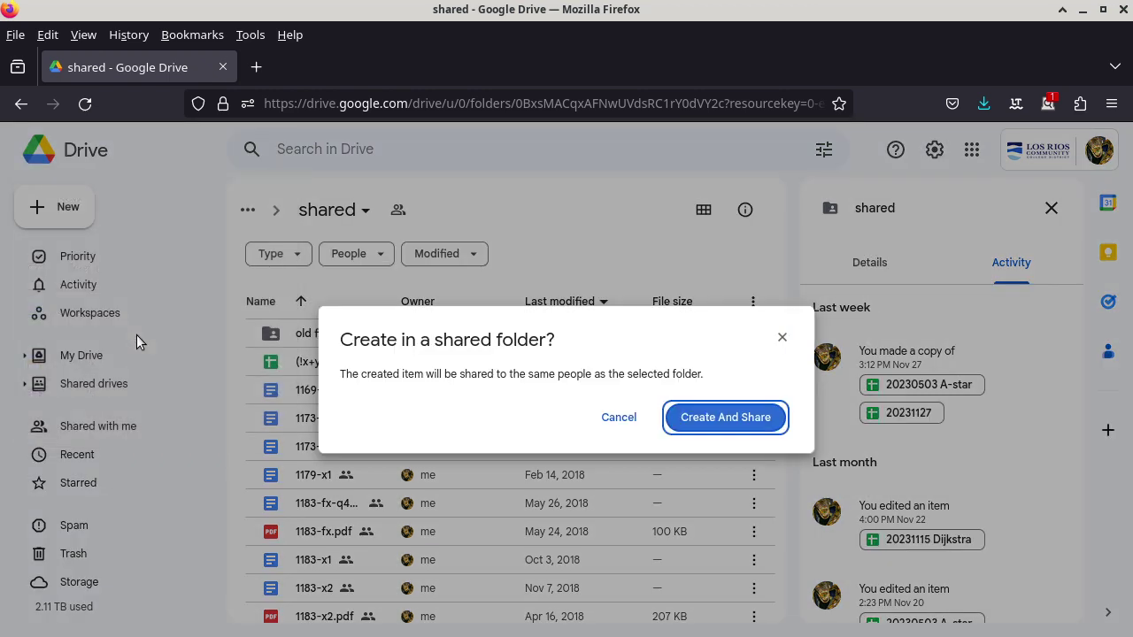
click(752, 426)
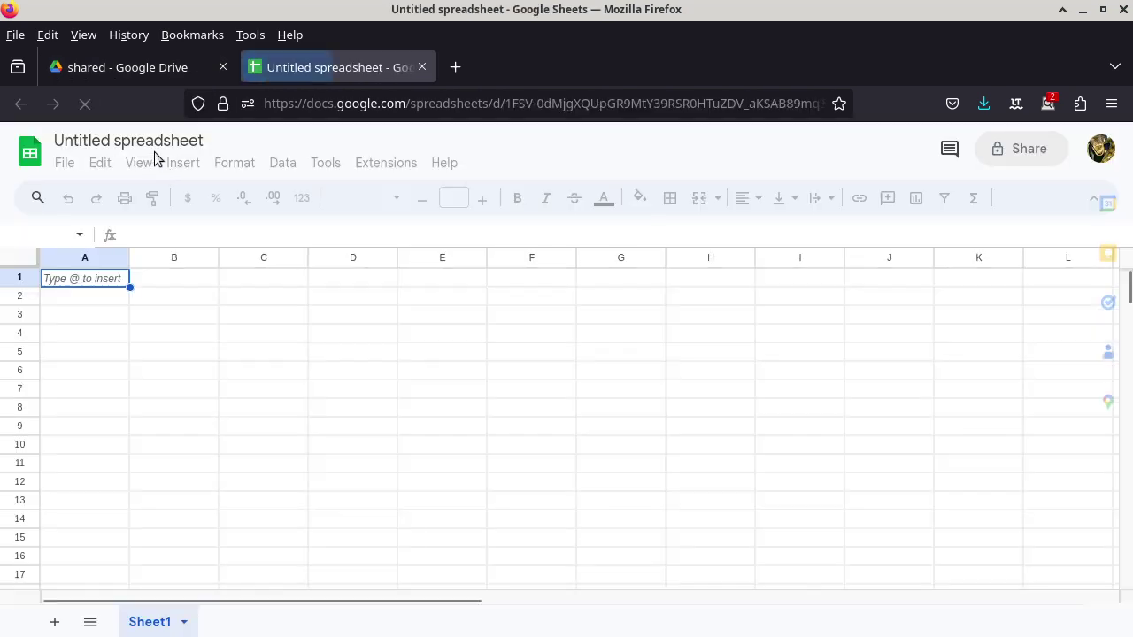
- Rename the untitled spreadsheet as 20231206
click(164, 140)
text(2024)
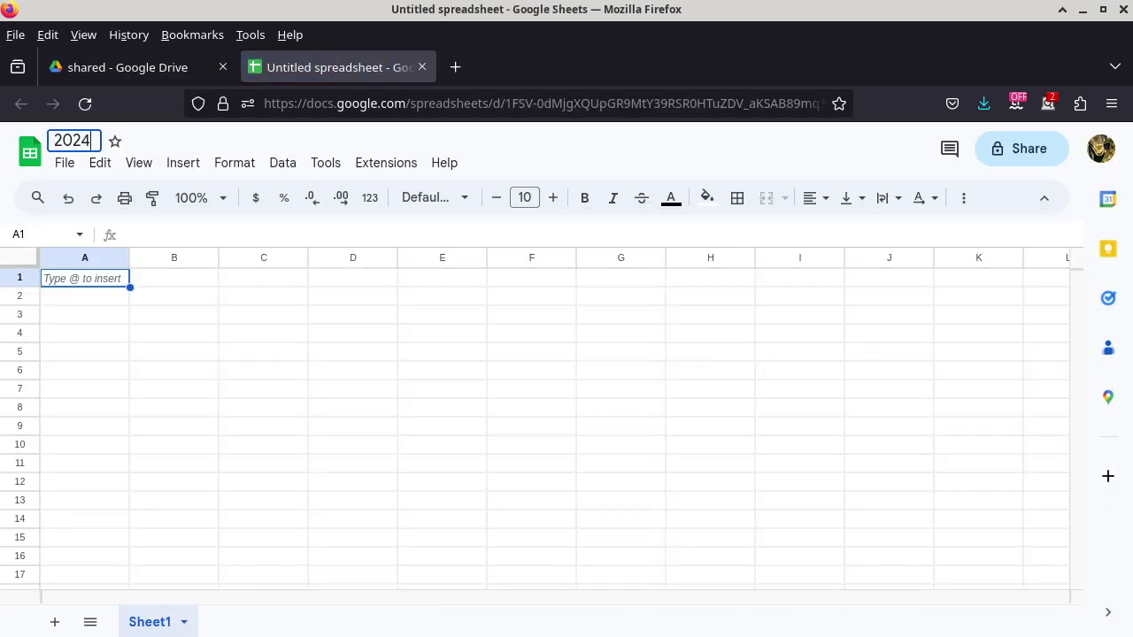
key(BackSpace)
text(31206)
key(Return)
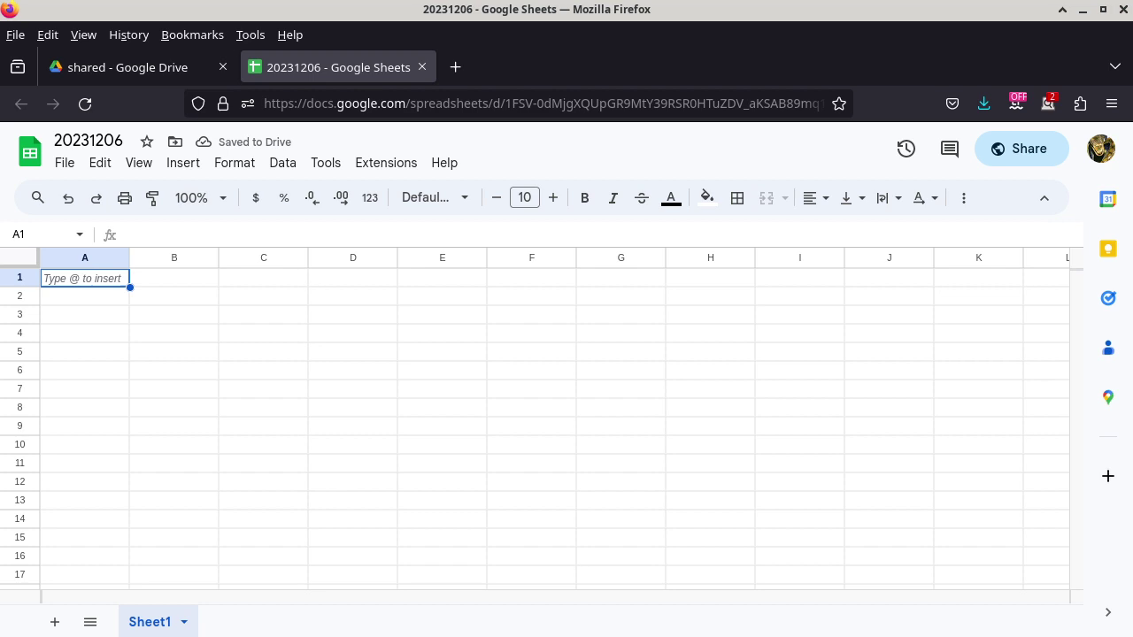
- Enter the header i in cell A1 and the starting value 4 in A2
text(i)
key(Return)
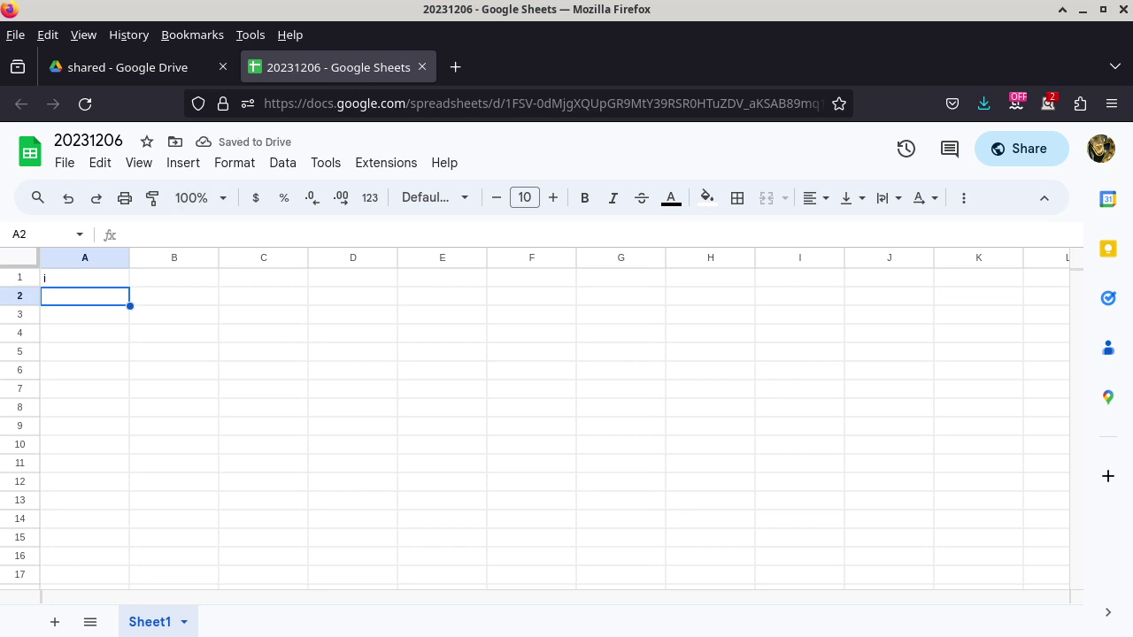
text(4)
key(Return)
- Enter the formula =A2+1 in cell A3 and fill it down through A5
text(=)
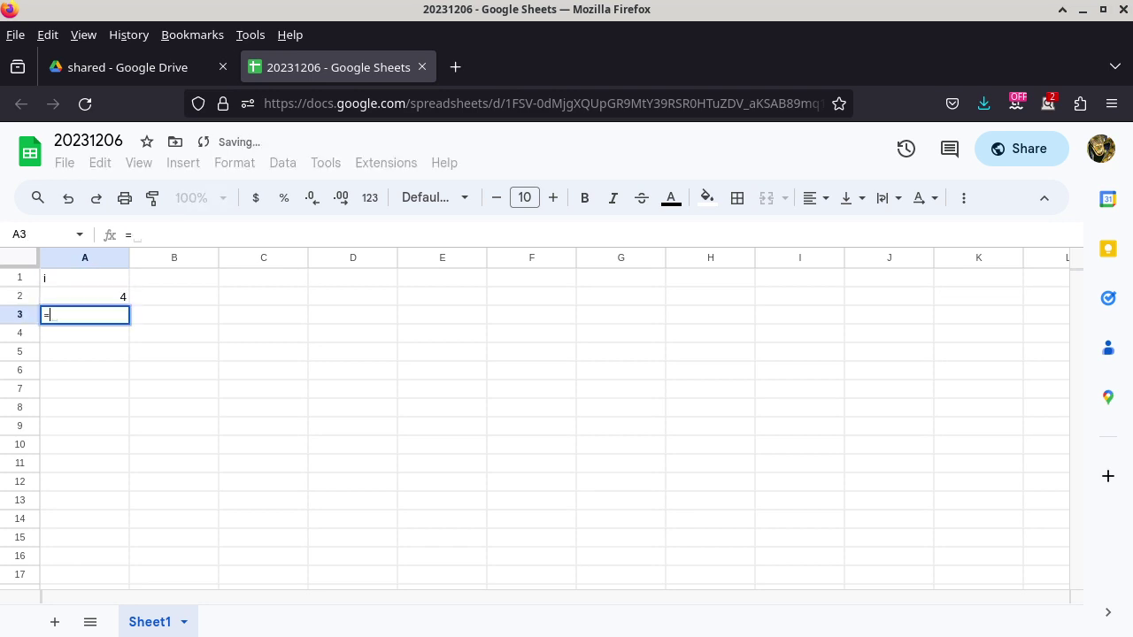
click(113, 304)
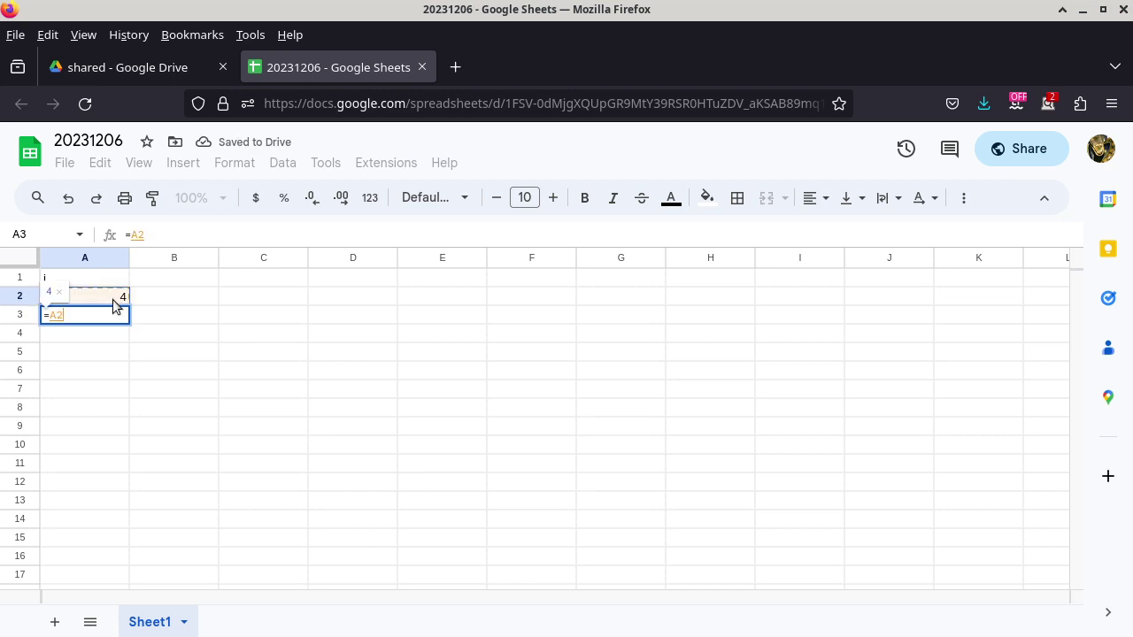
text(+1)
key(Return)
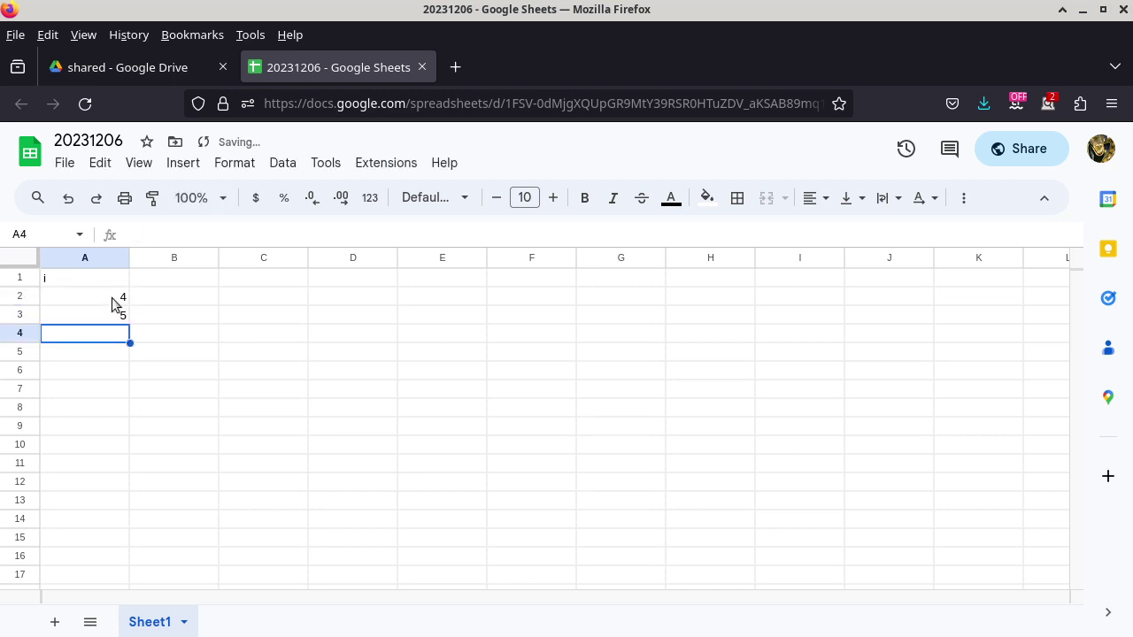
click(118, 316)
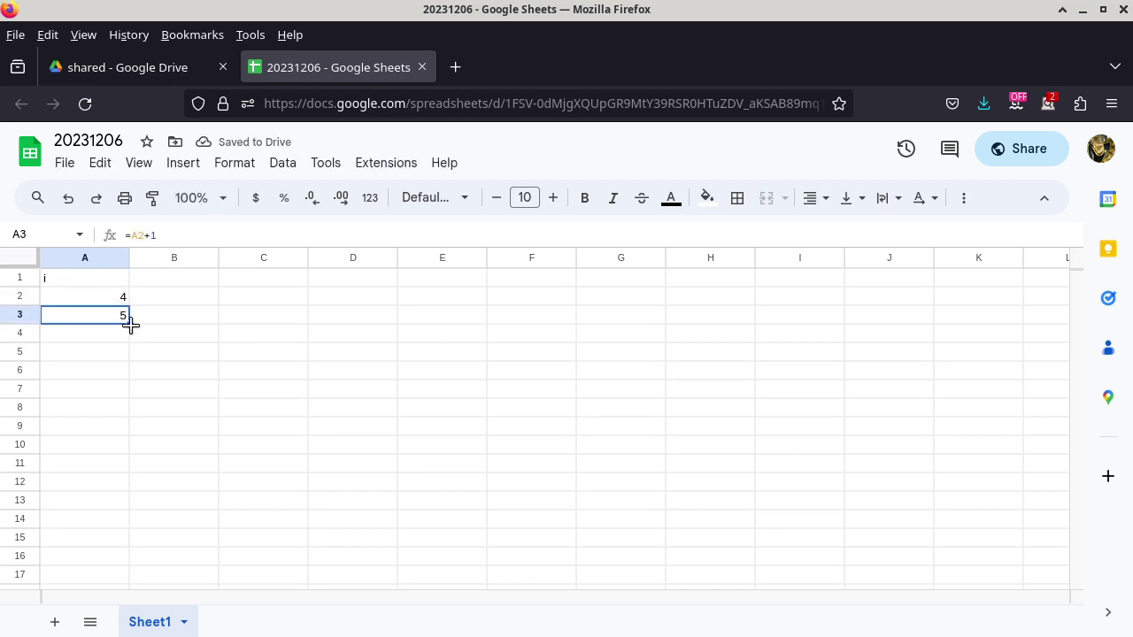
drag(130, 328, 127, 358)
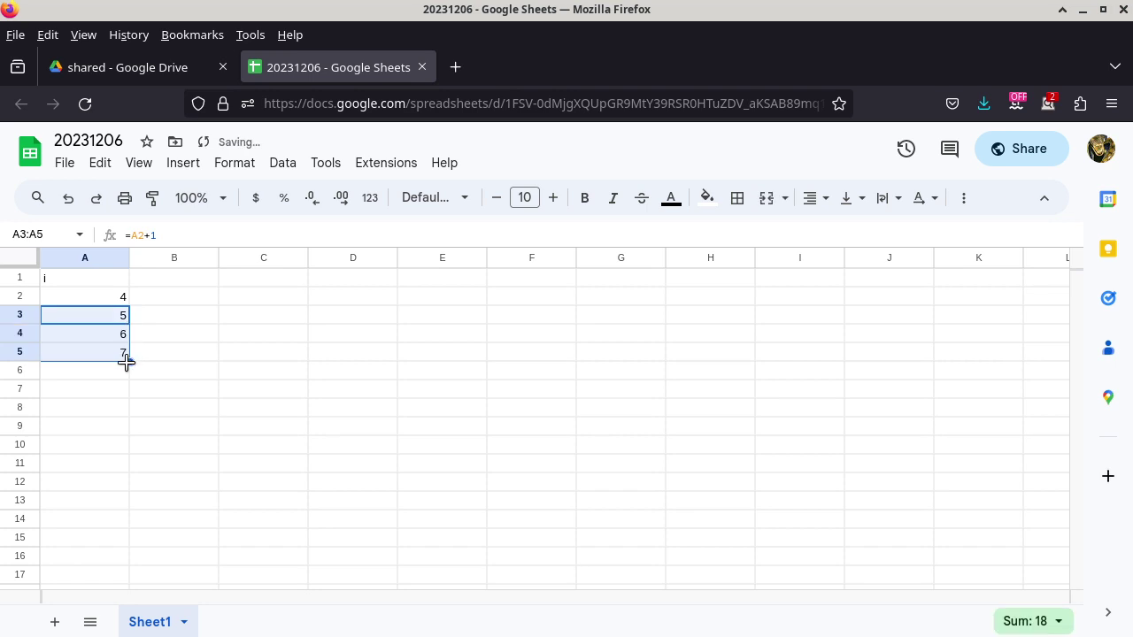
- Enter the header (7 choose i) in cell B1
click(162, 297)
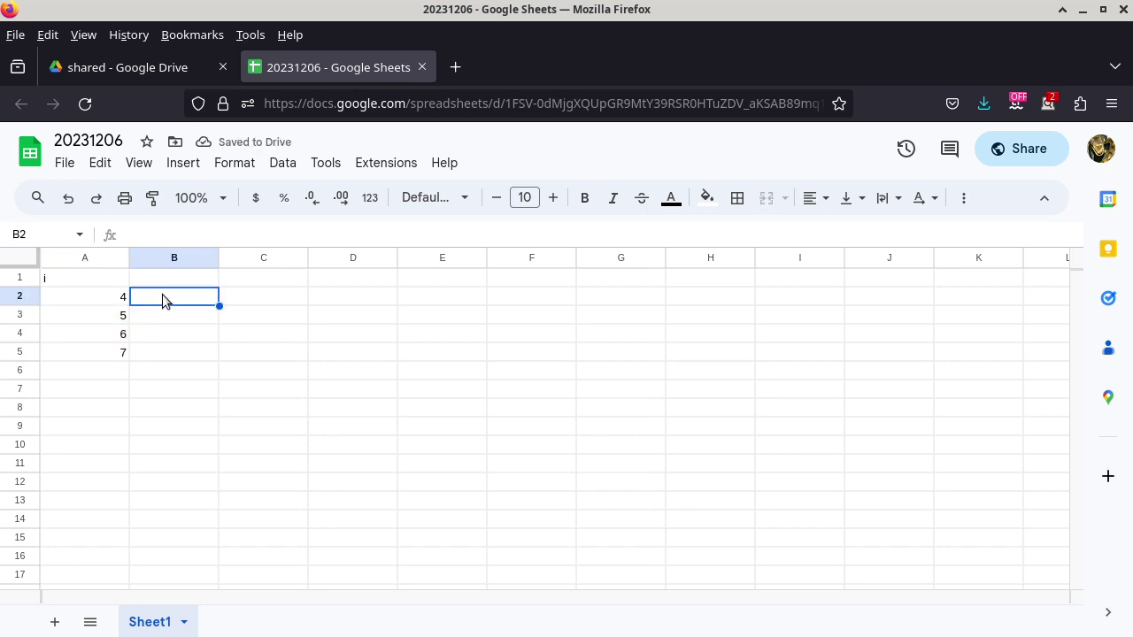
double_click(163, 298)
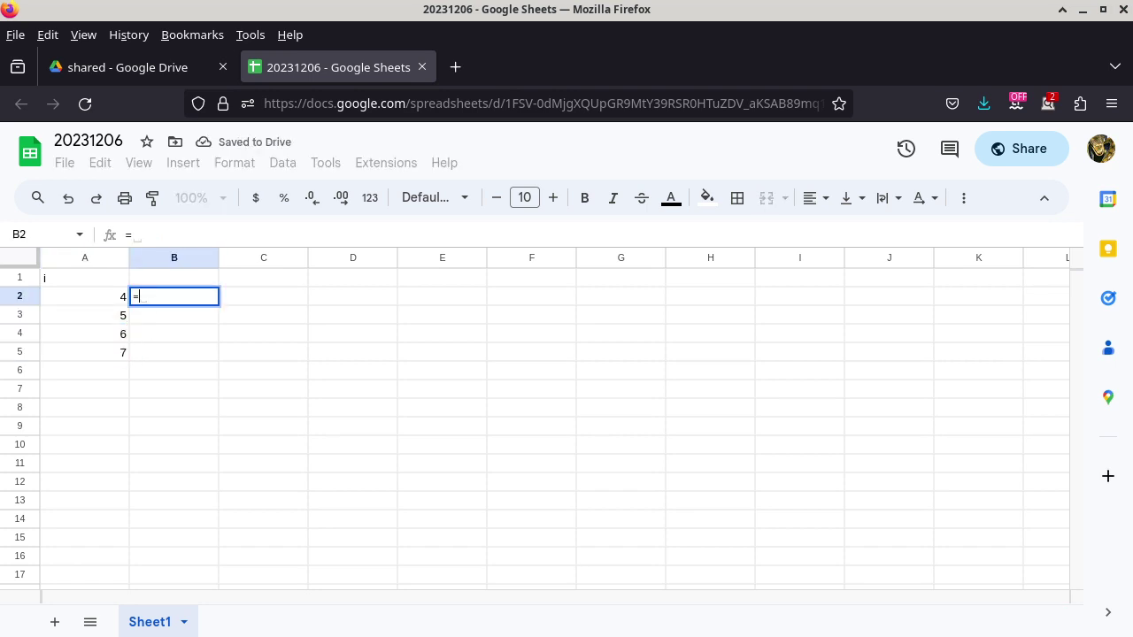
click(170, 279)
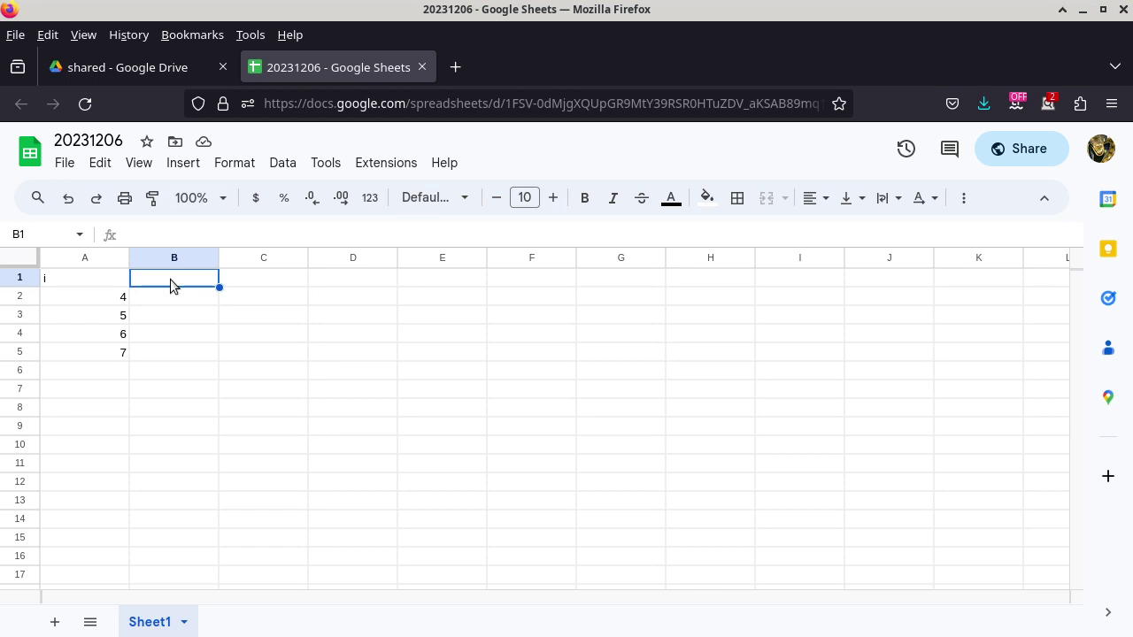
text(()
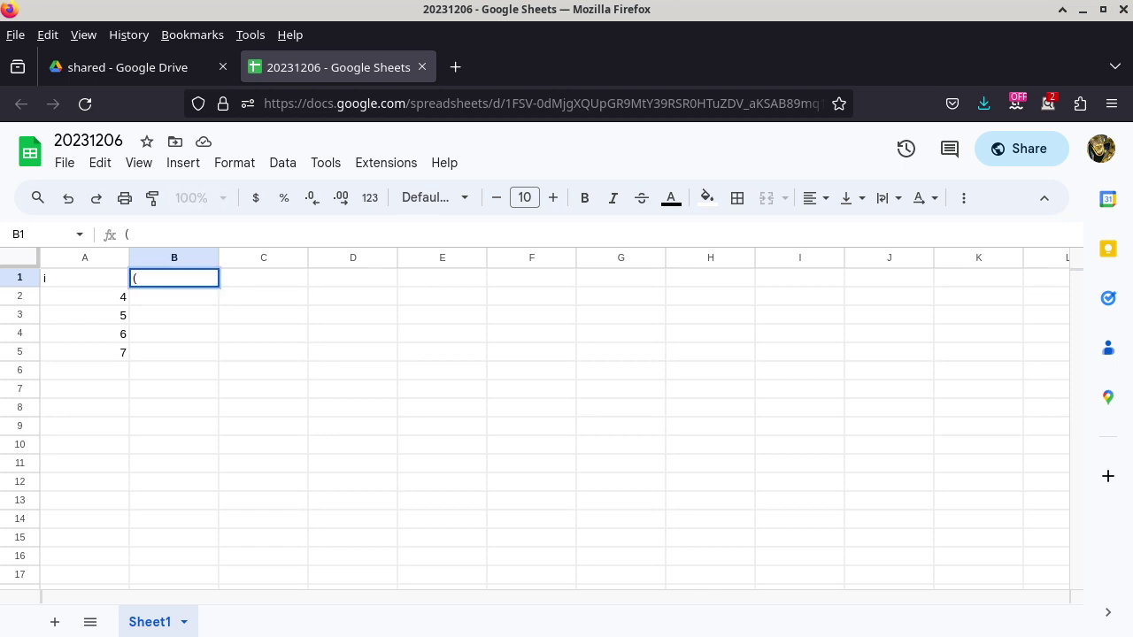
text(7 choose i))
key(Return)
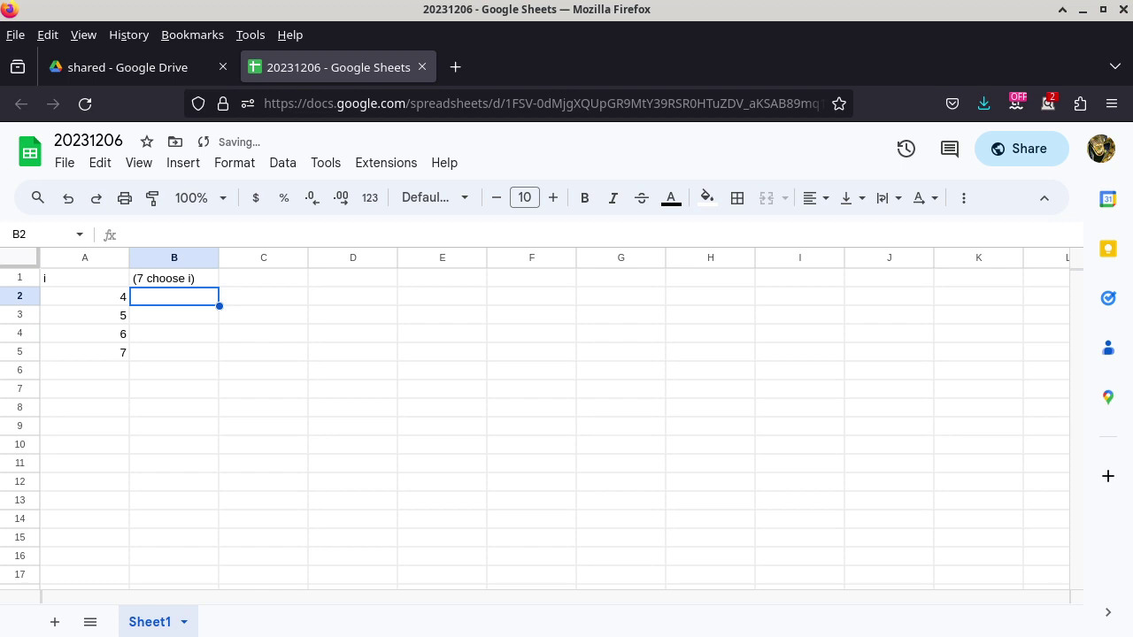
- Enter the formula =combin(7,A2) in cell B2 and fill it down through B5
text(=combin()
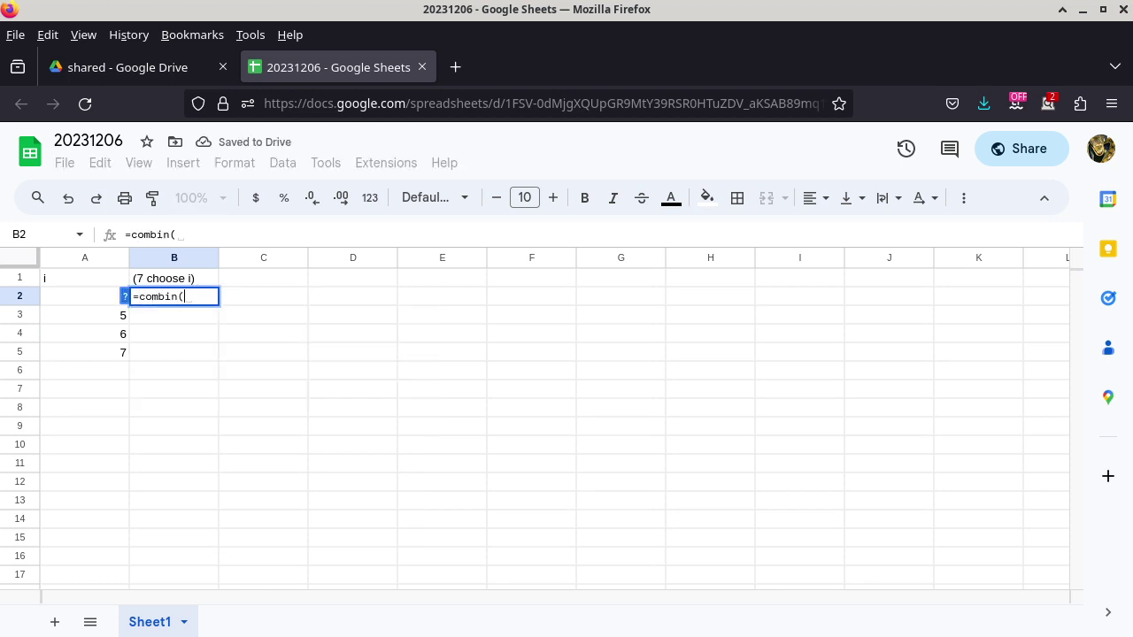
text(7,)
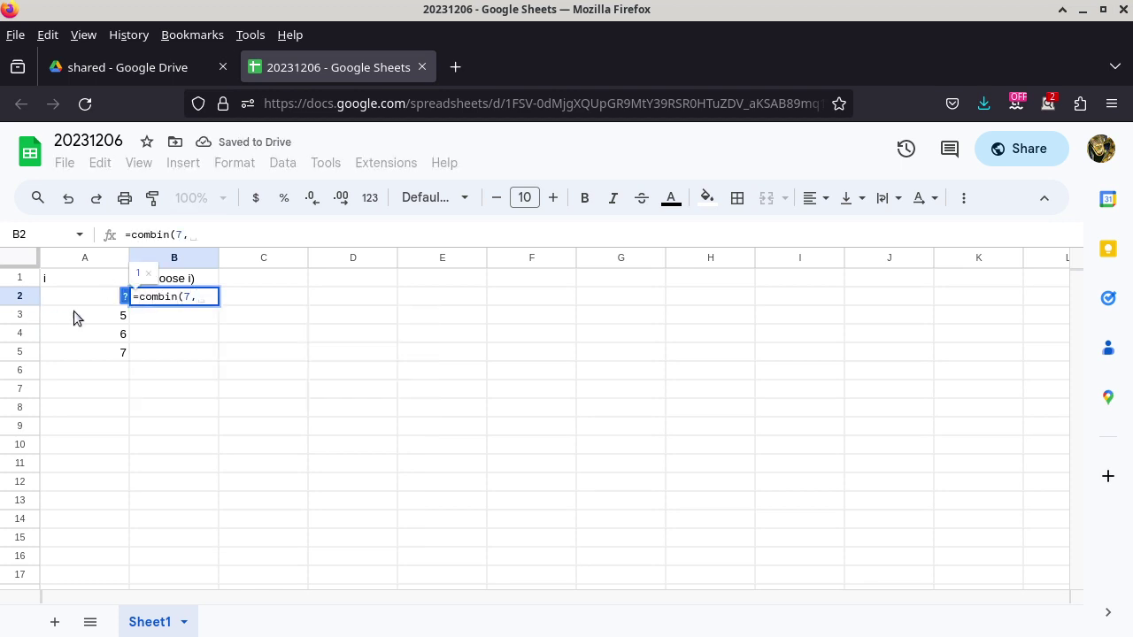
click(81, 300)
key(Return)
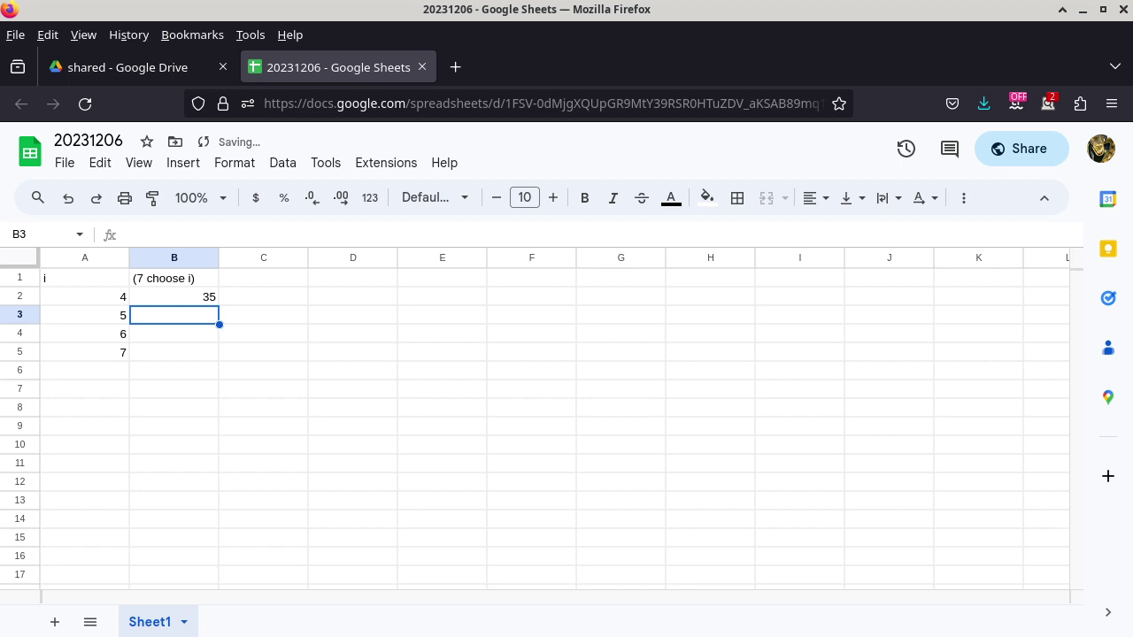
click(171, 294)
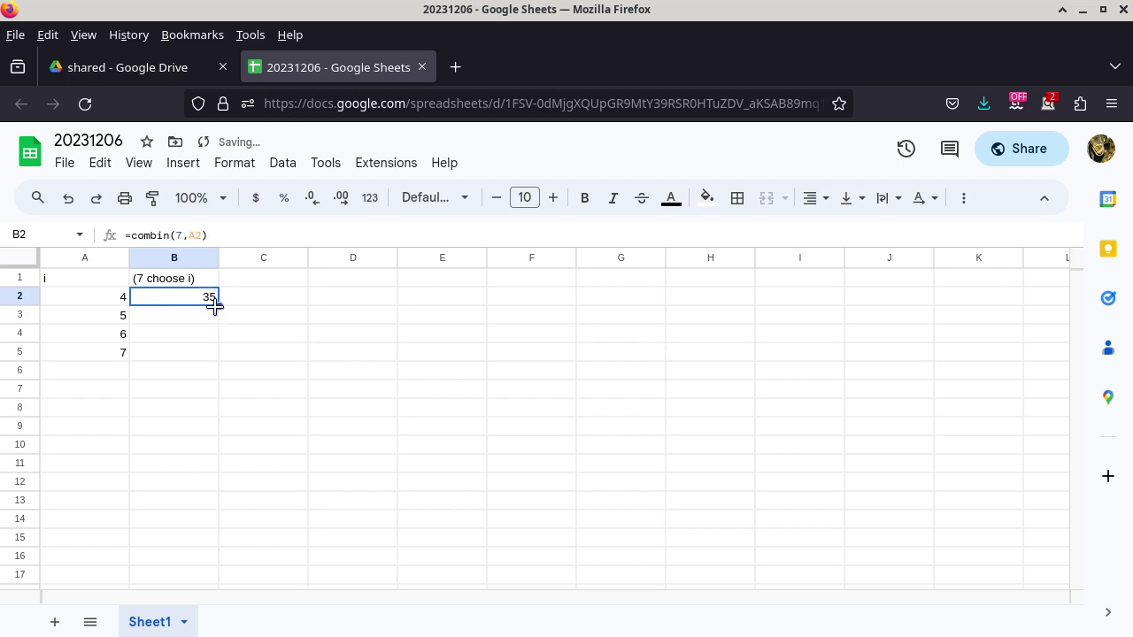
drag(219, 306, 217, 353)
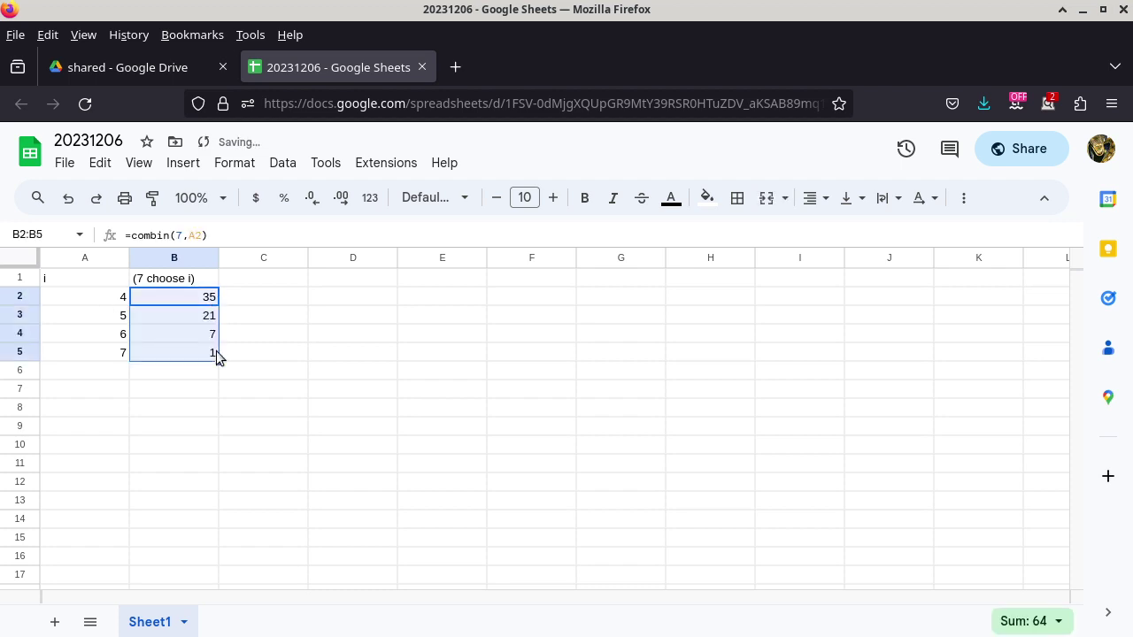
- Enter the header p^i in cell C1
click(262, 283)
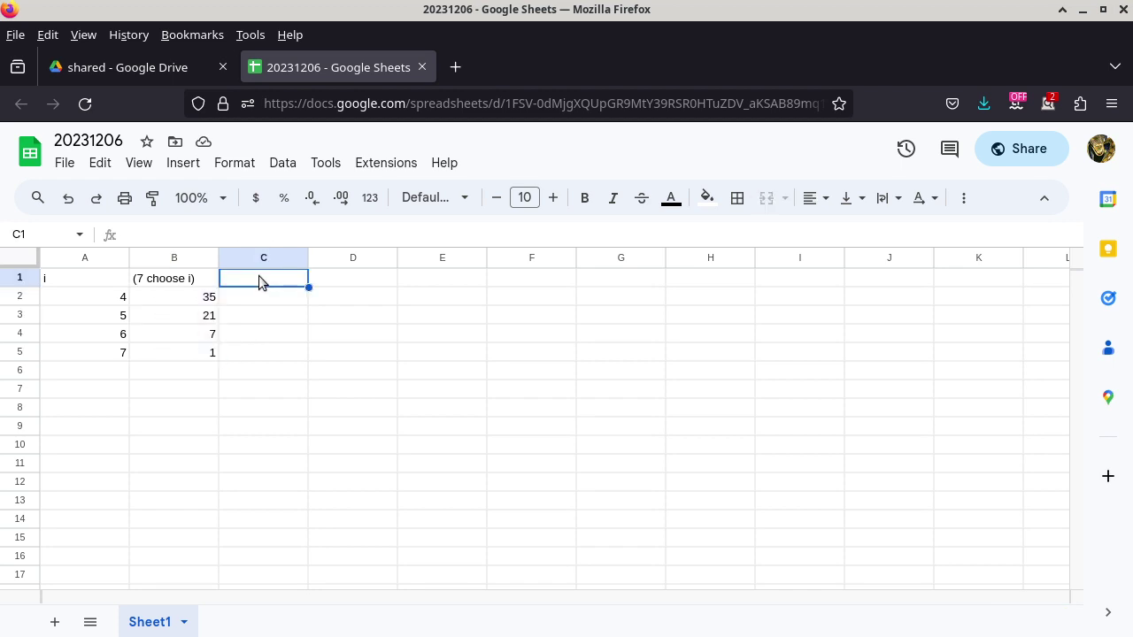
text(p^)
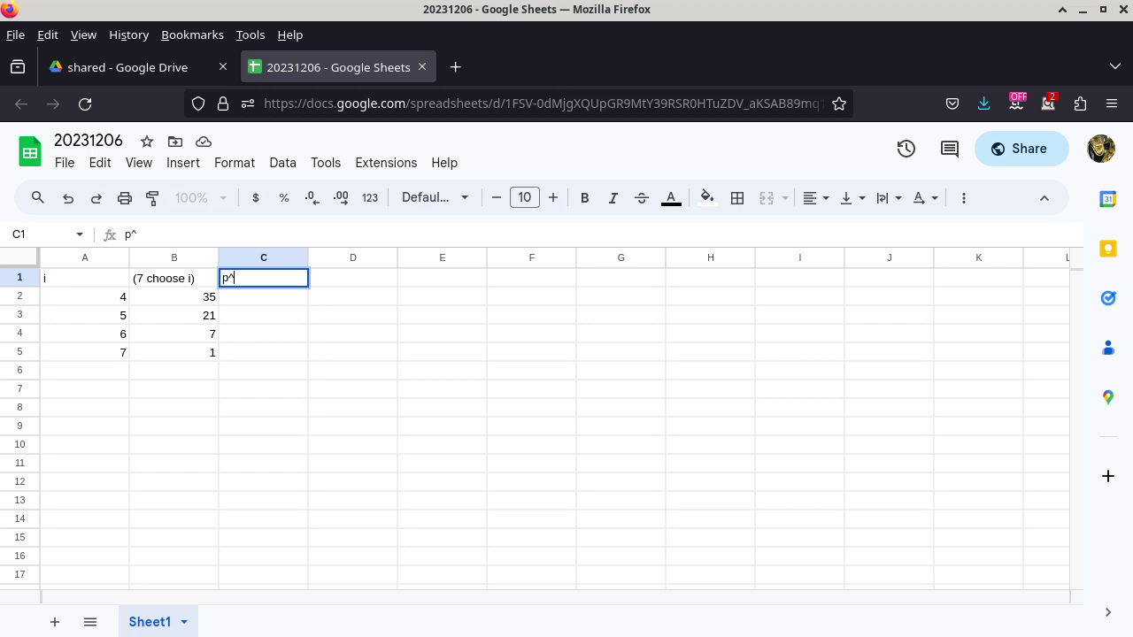
text(i)
key(Return)
- Enter the formula =pow(.96,A2) in cell C2 and fill it down through C5
text(=)
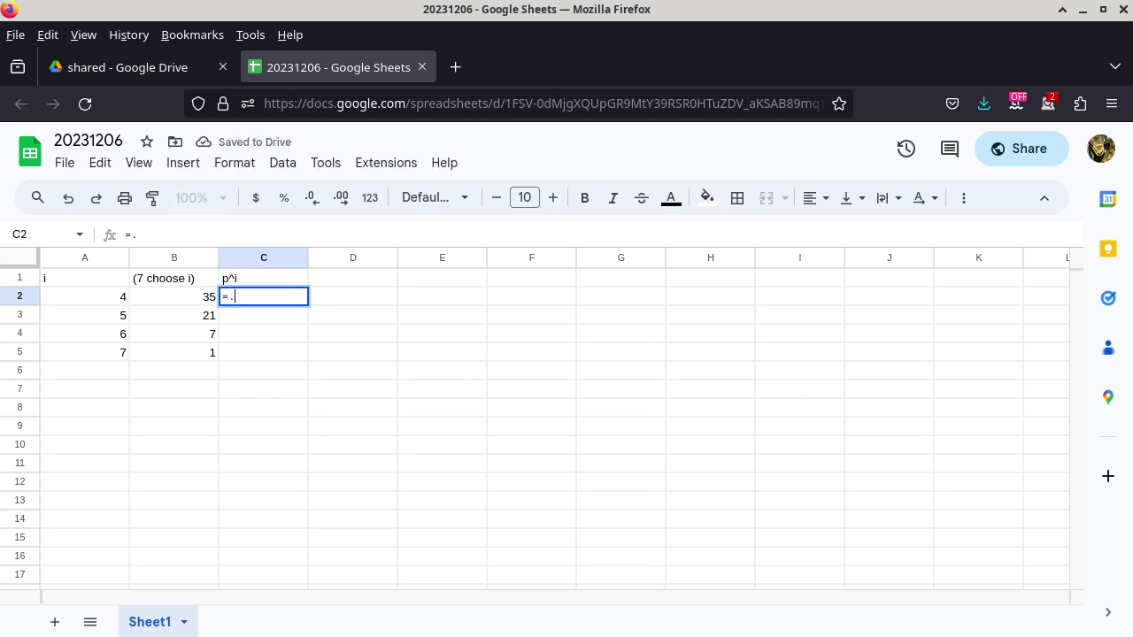
text(pow()
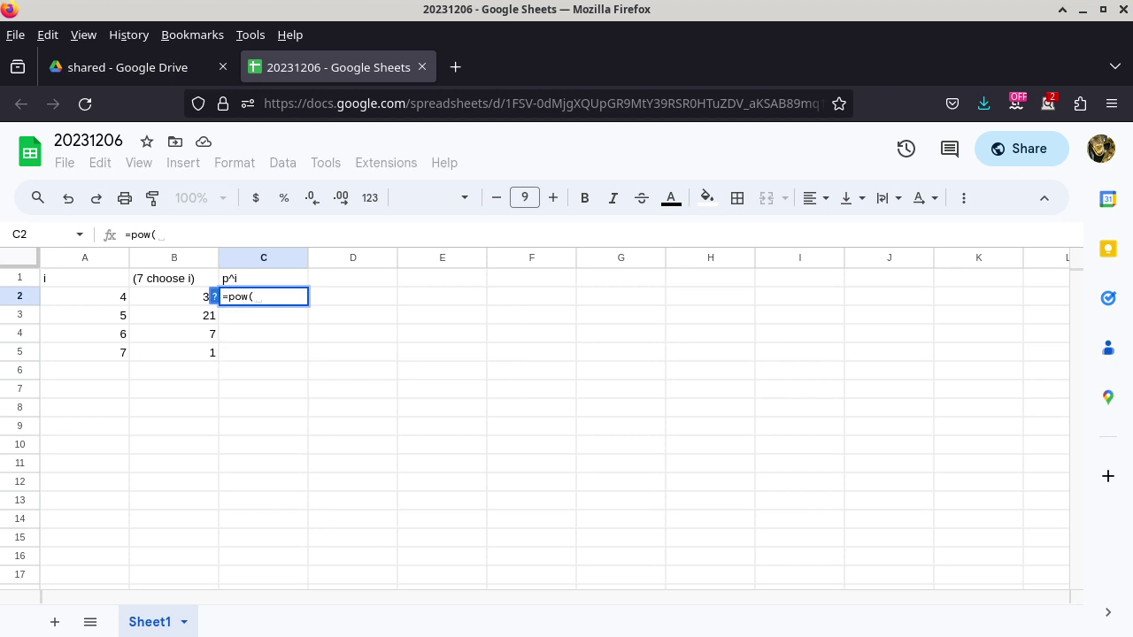
text( .96,)
click(71, 303)
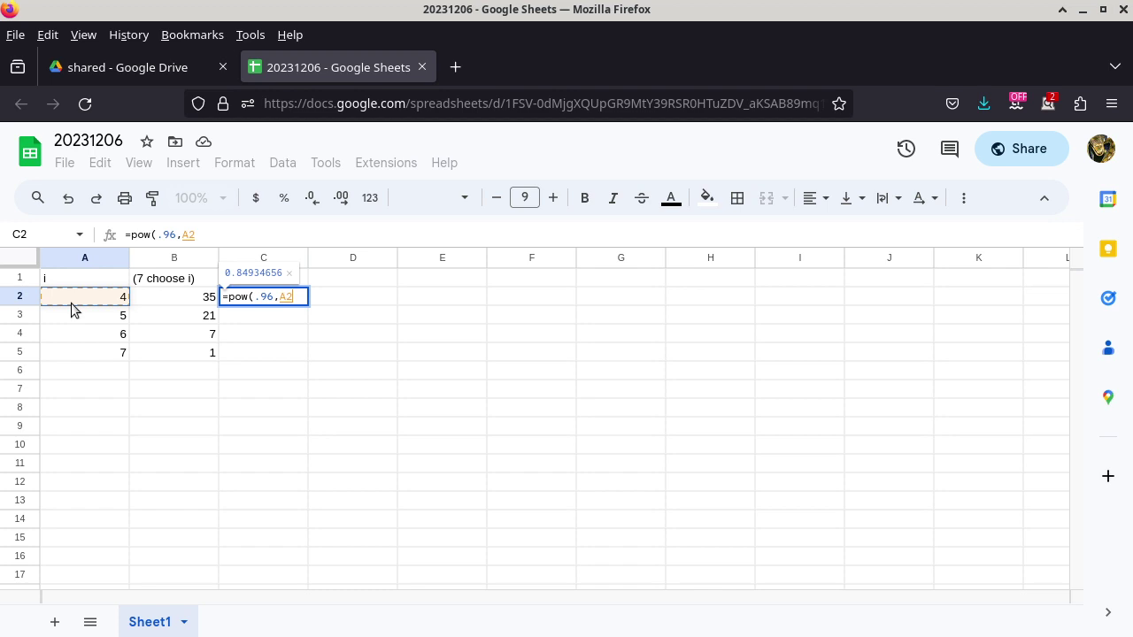
key(Return)
click(297, 299)
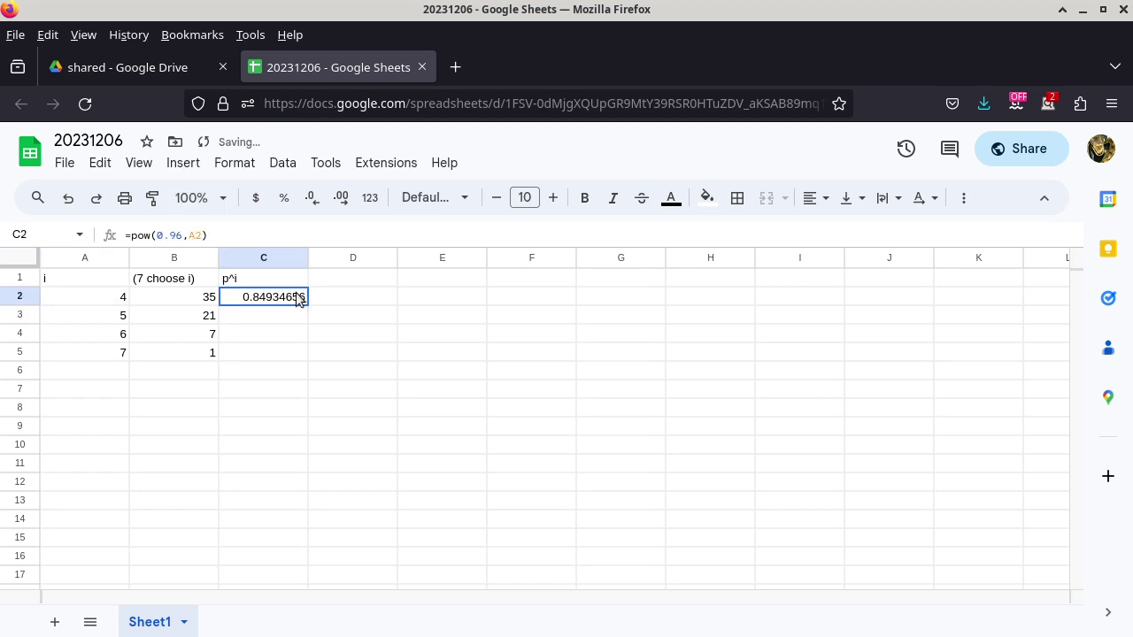
drag(308, 306, 306, 358)
- Enter the header (1-p)^(7-i) in cell D1
click(346, 281)
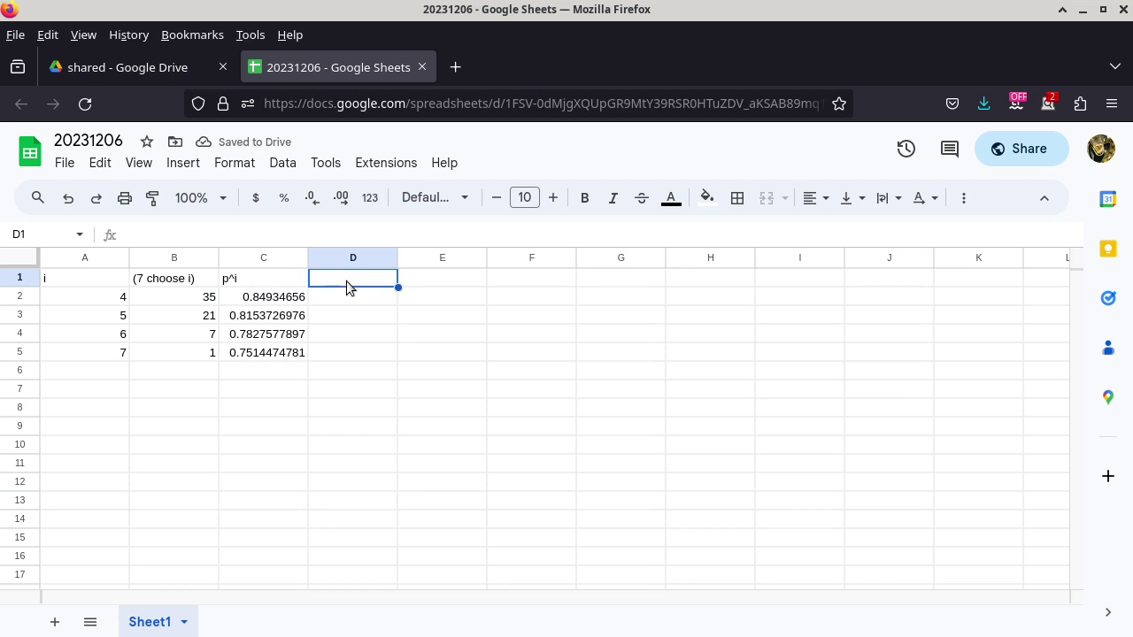
text((1-0)
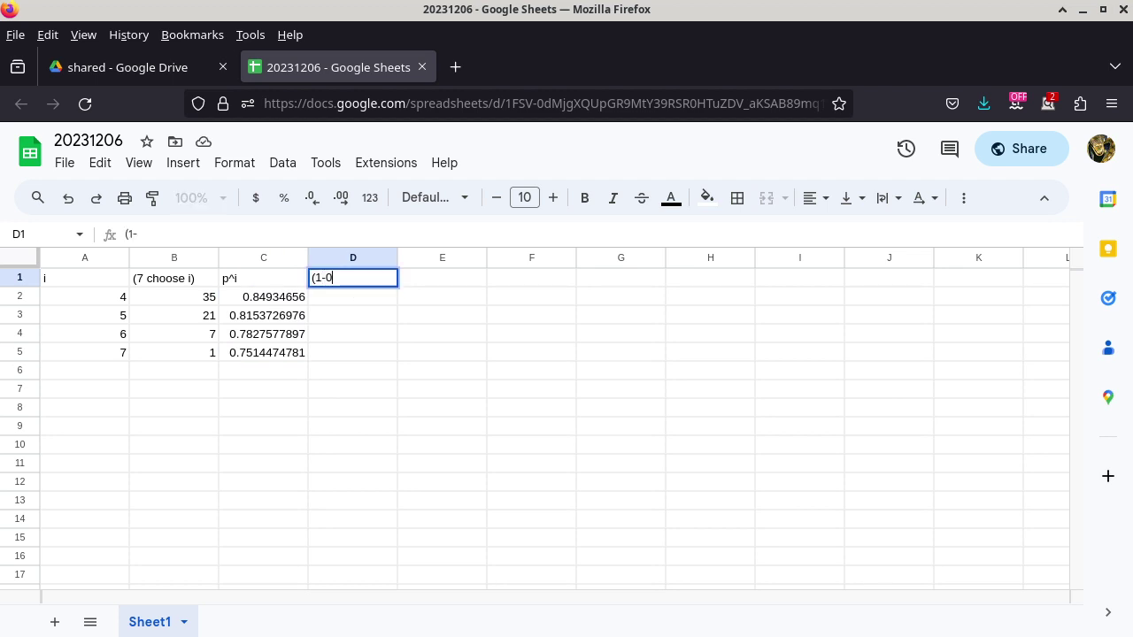
key(BackSpace)
text(p)^(7-i))
key(Return)
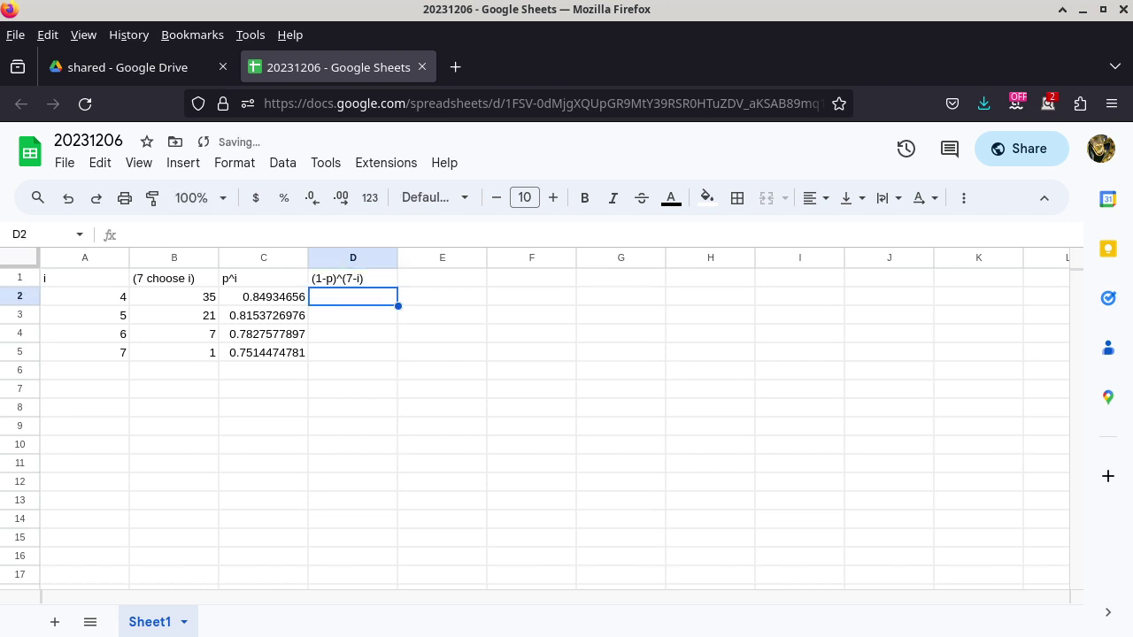
- Enter the formula =pow(1-.96,7-A2) in cell D2 and fill it down through D5
text(=pow)
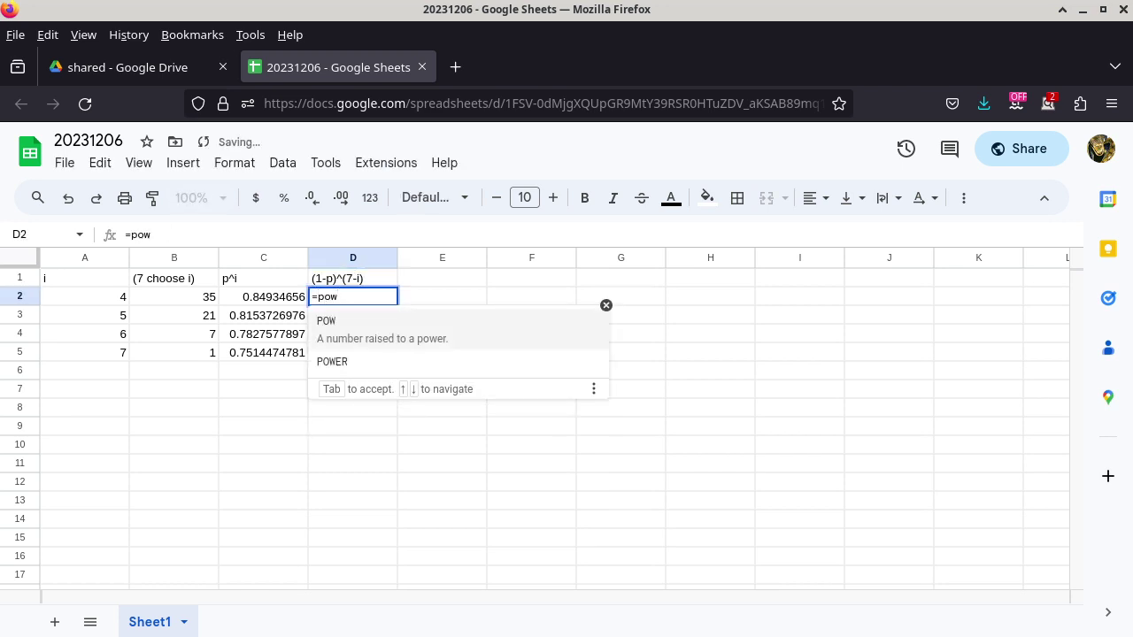
text((1-)
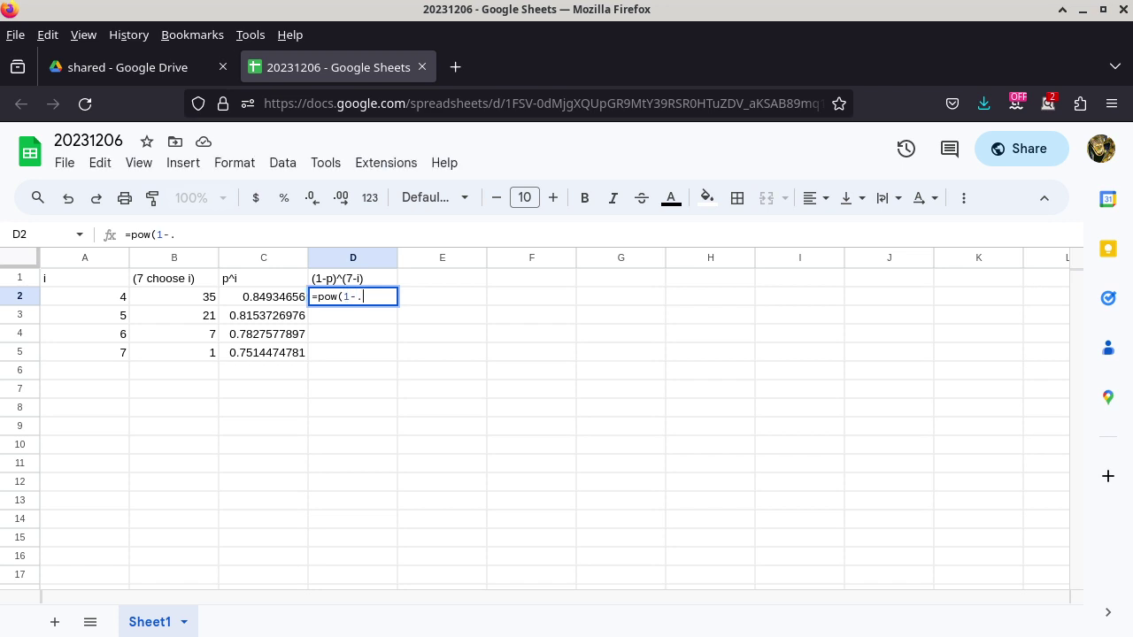
text(.96,)
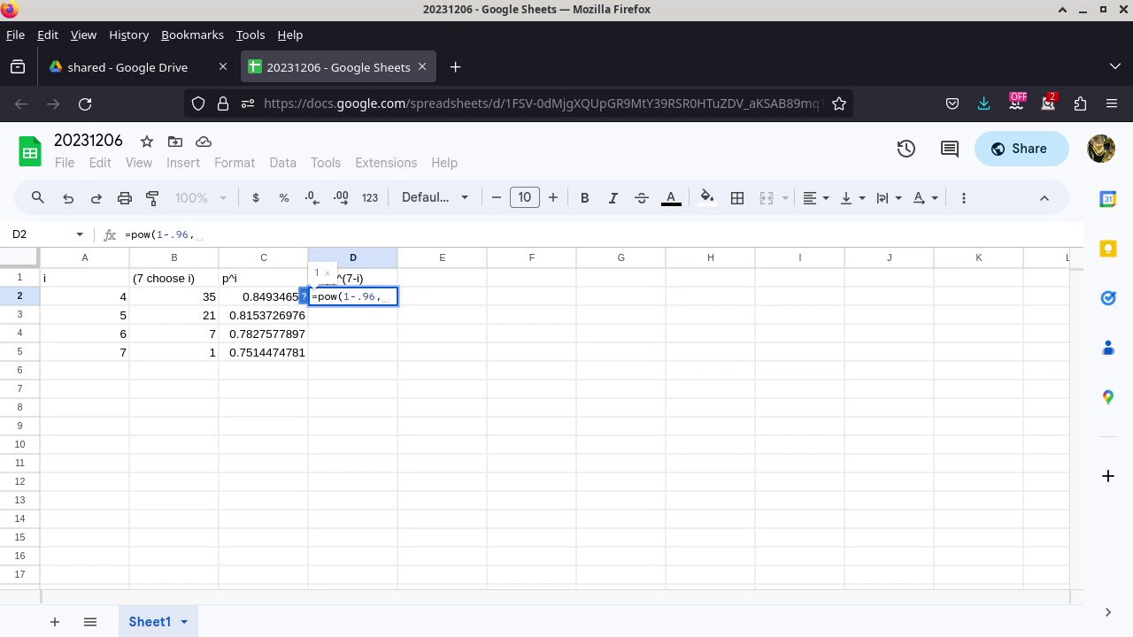
text(7-)
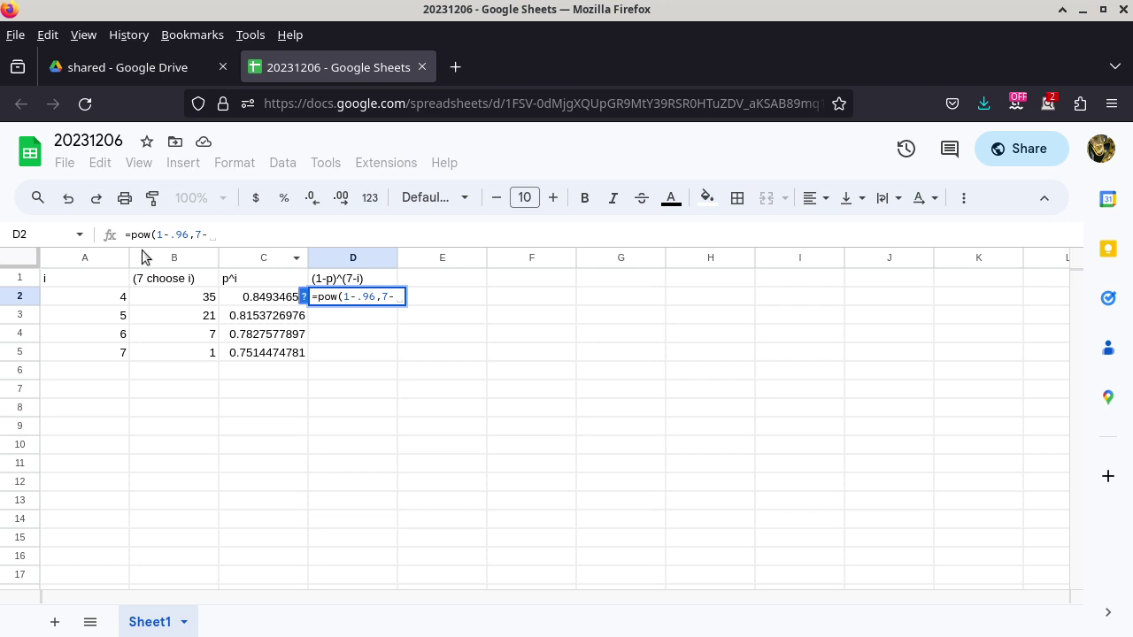
click(119, 296)
text())
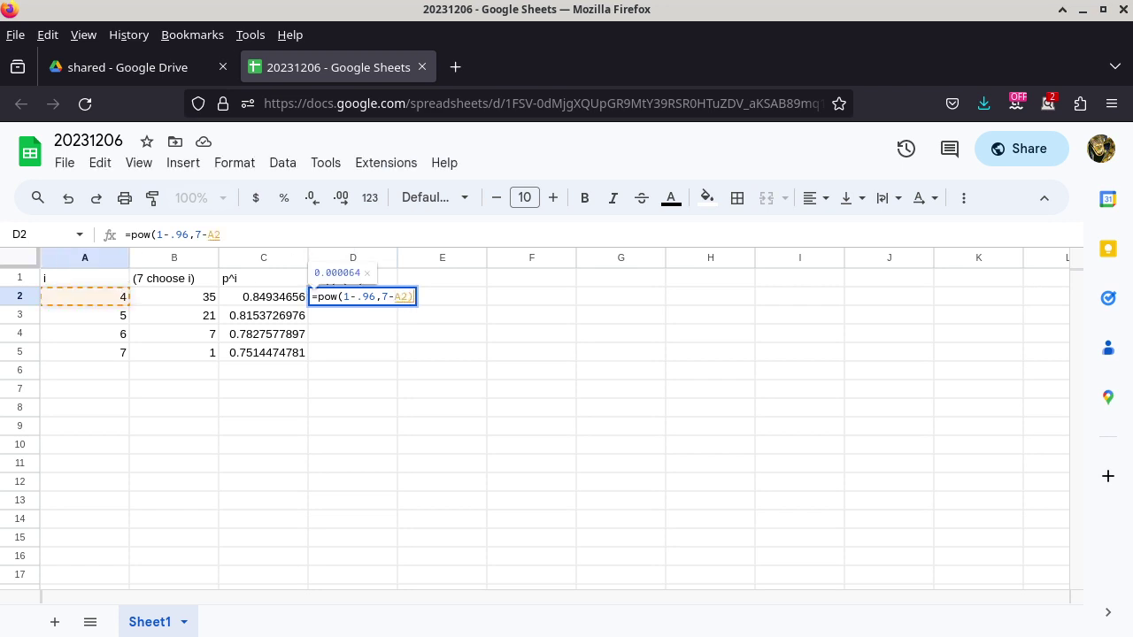
key(Return)
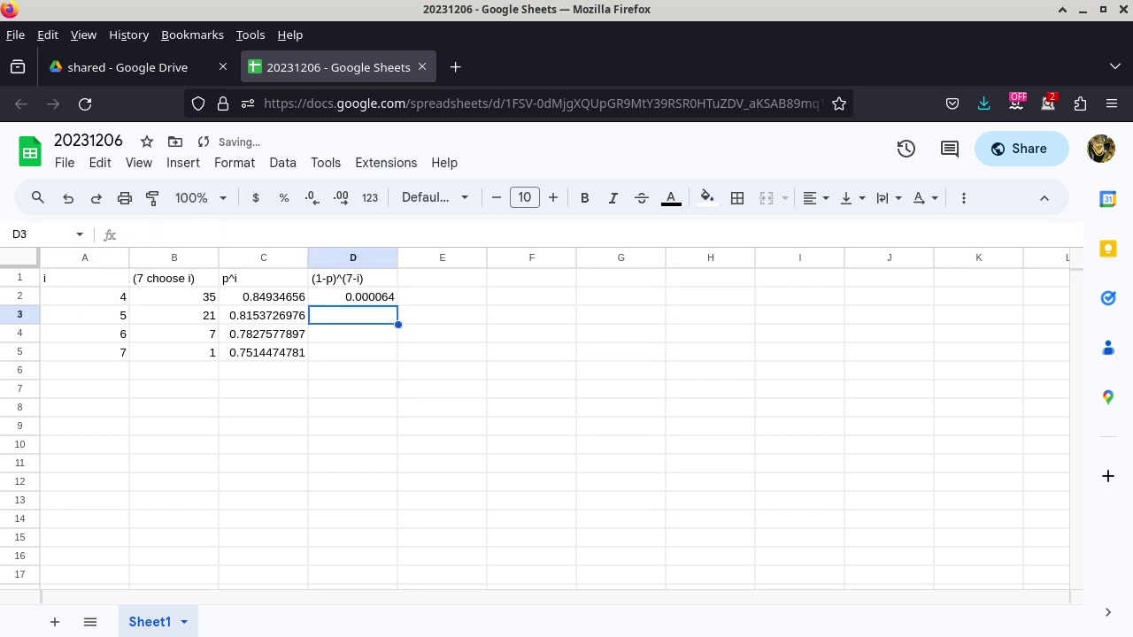
click(372, 304)
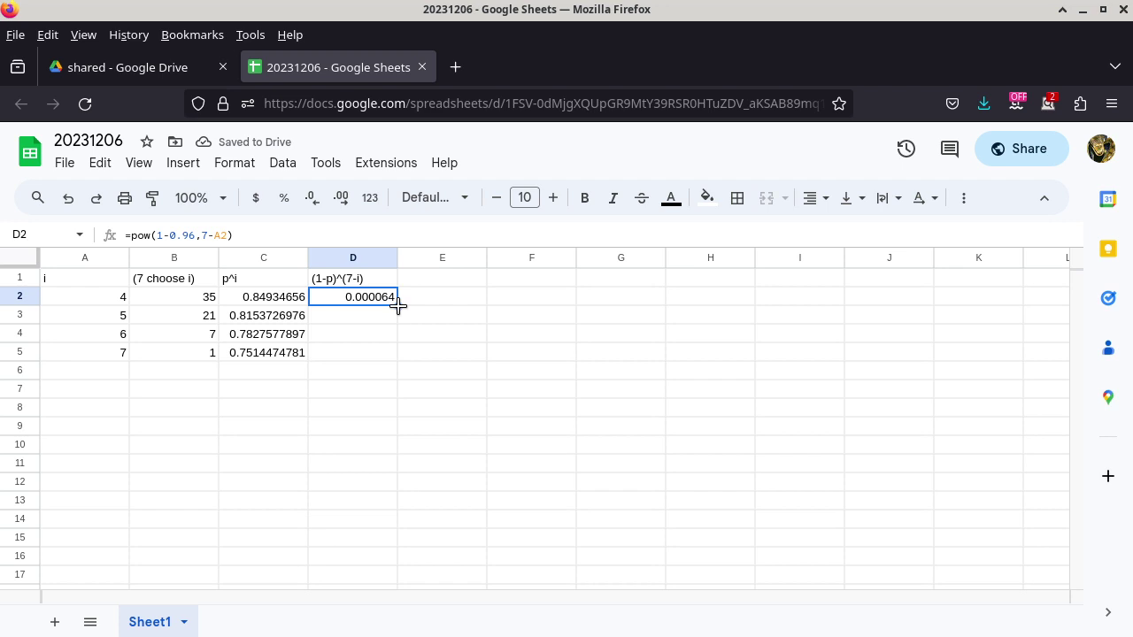
drag(392, 350, 391, 349)
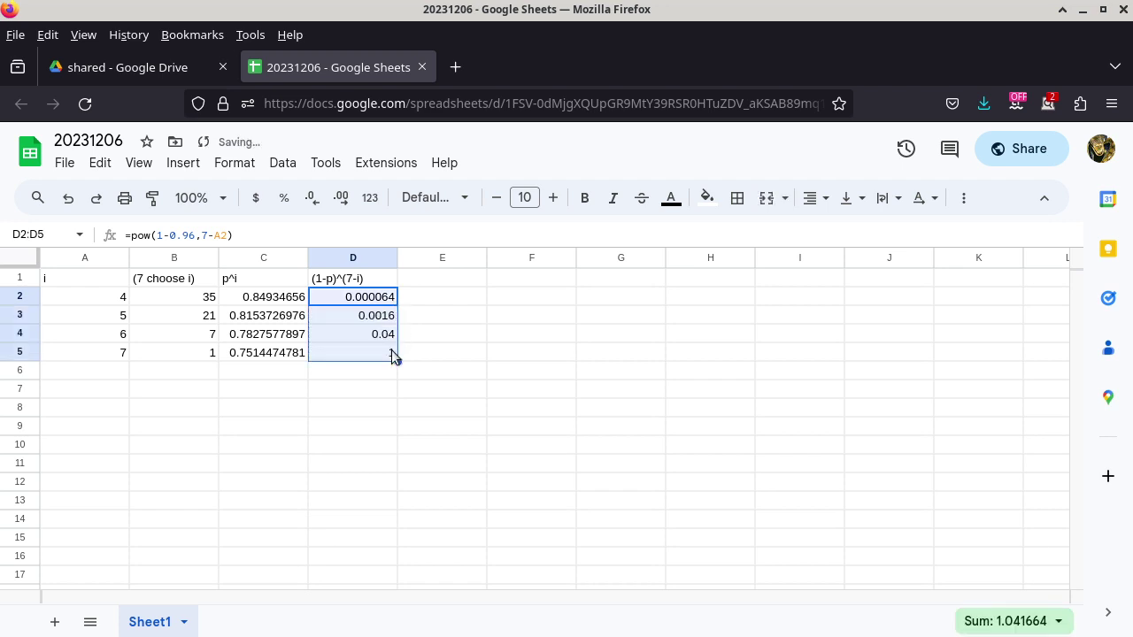
- Enter the header product in cell E1
click(434, 277)
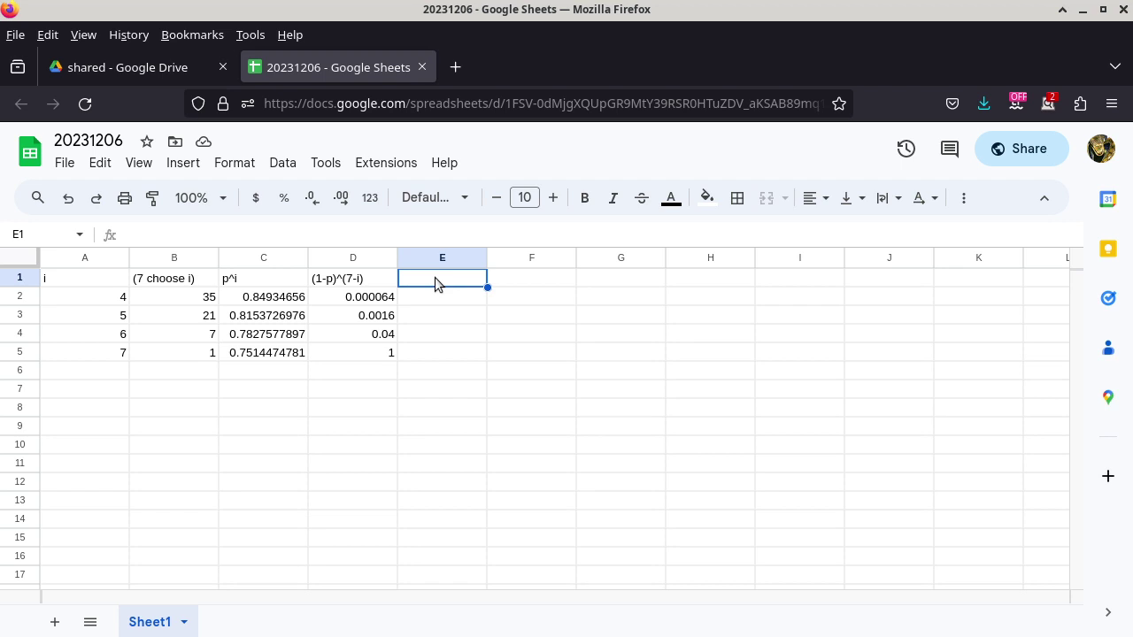
text(product)
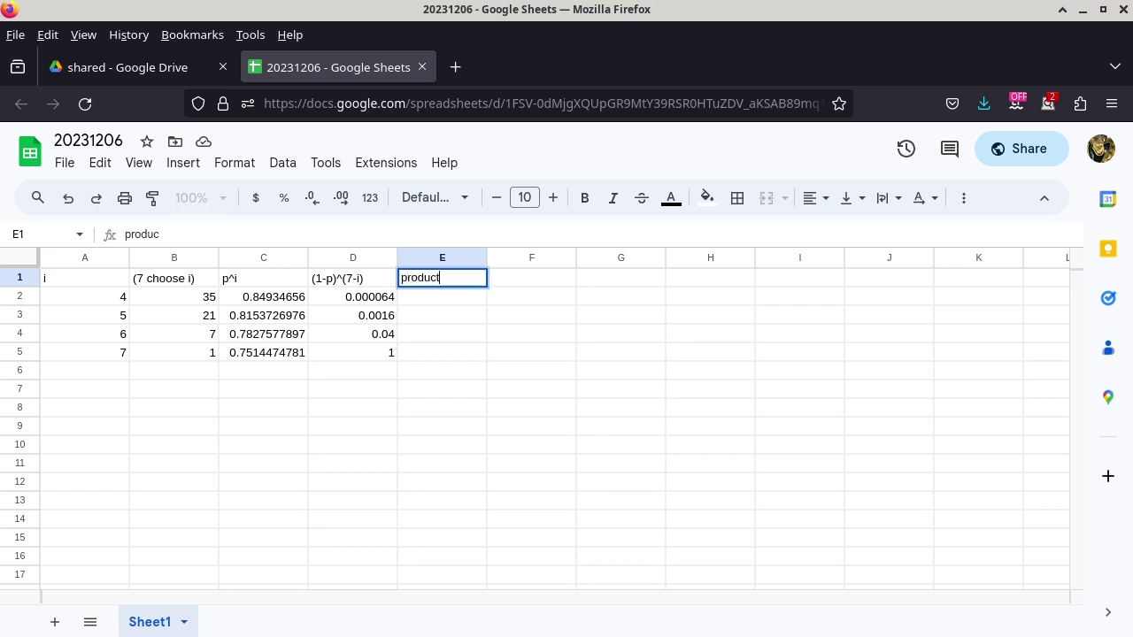
key(Return)
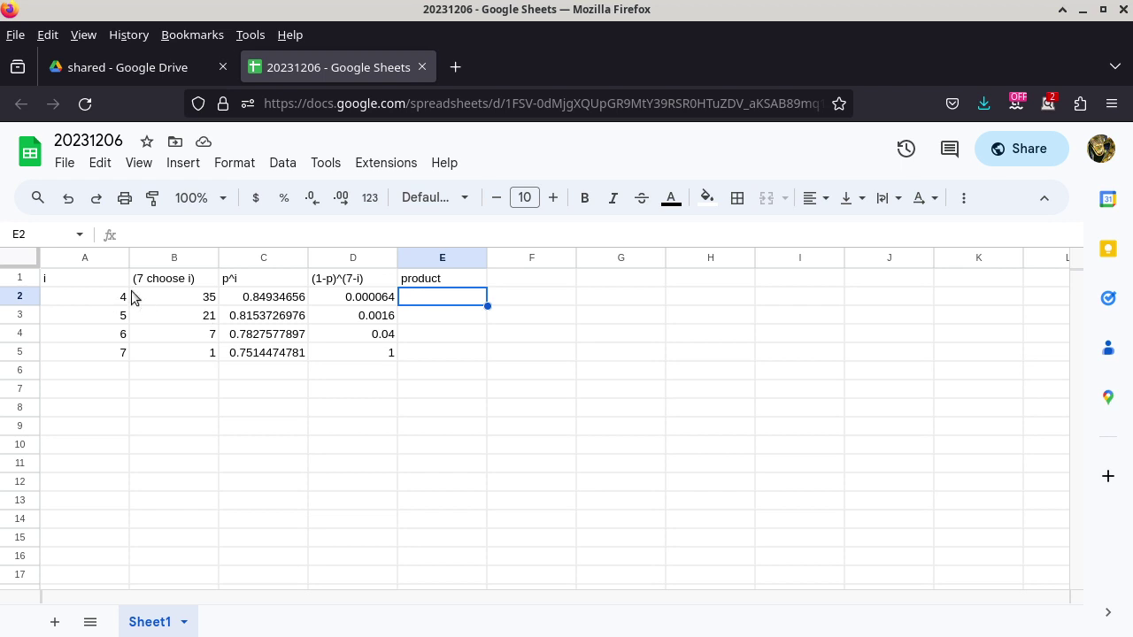
- Enter the formula =B2*C2*D2 in cell E2 and fill it down through E5
text(=)
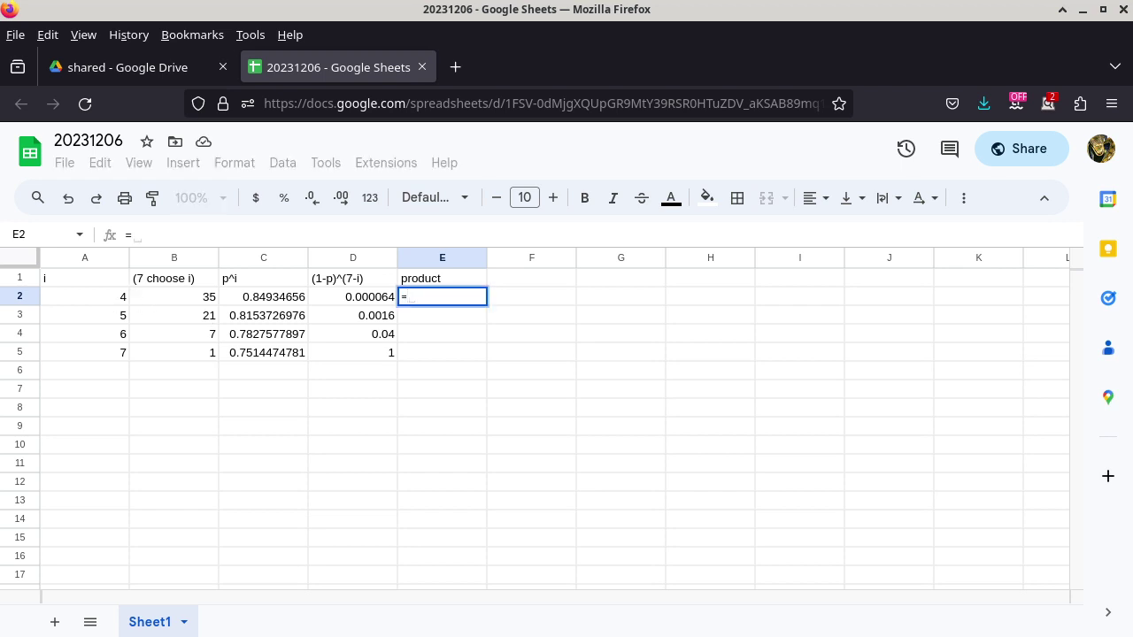
click(163, 301)
text(*)
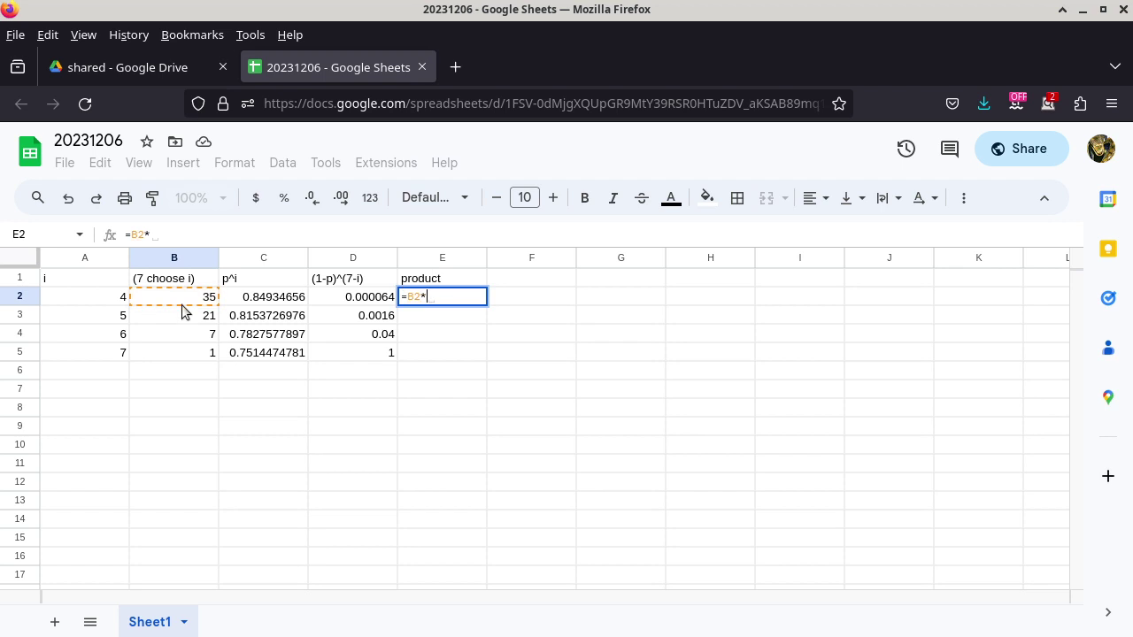
click(238, 301)
text(*)
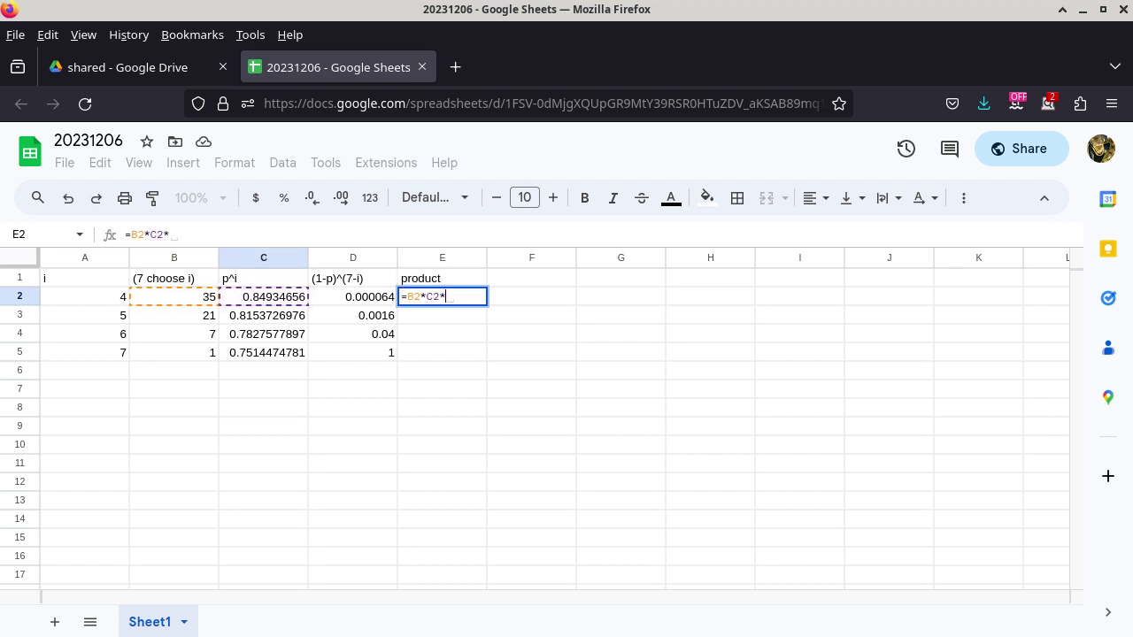
click(339, 305)
key(Return)
click(452, 301)
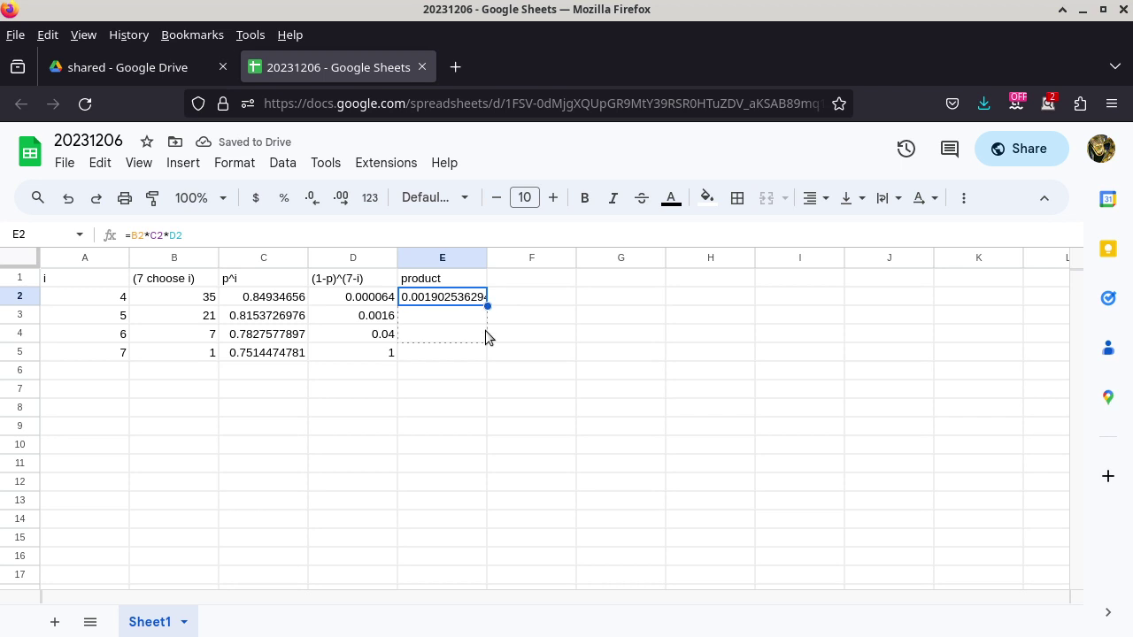
drag(483, 347, 481, 350)
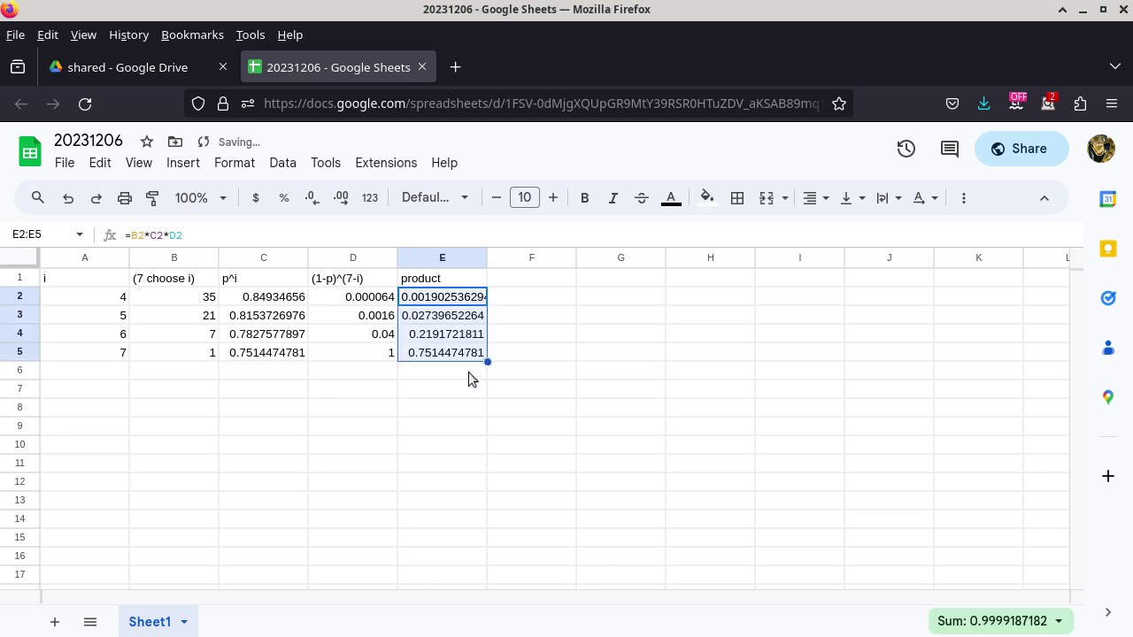
- Enter a sum formula in cell E7 that adds up the product values in E2 through E5
click(470, 379)
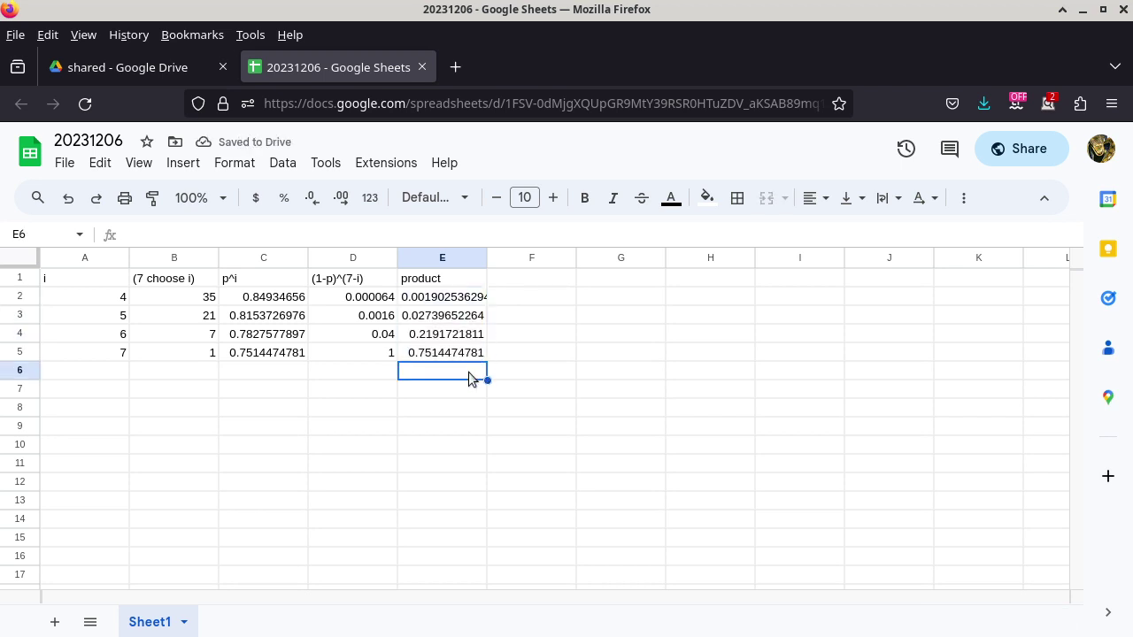
click(465, 388)
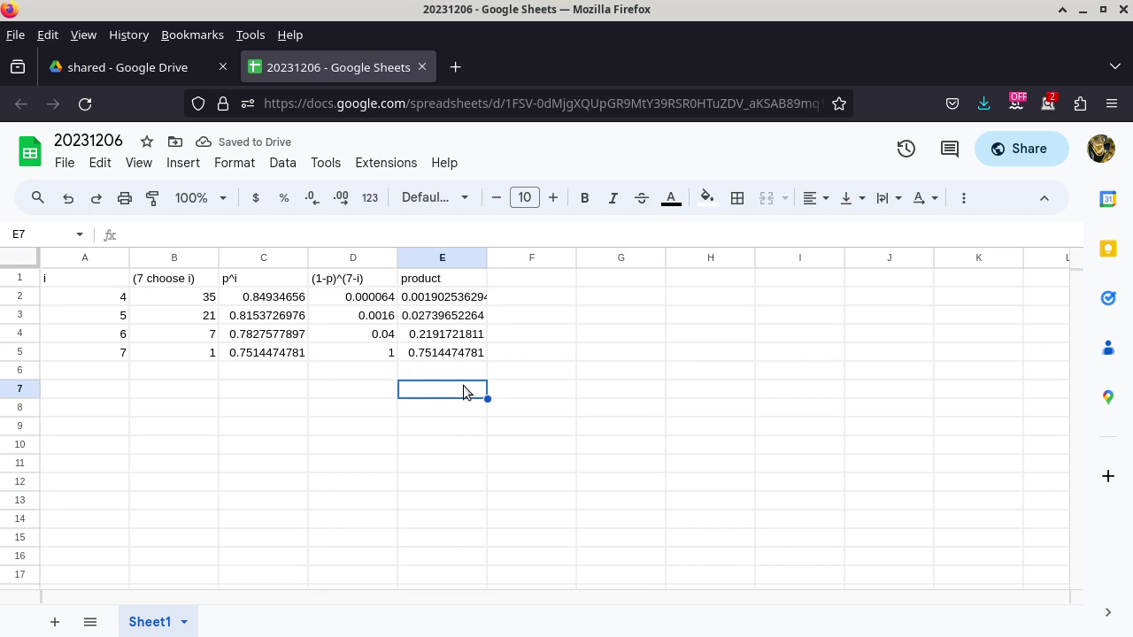
text(=sum()
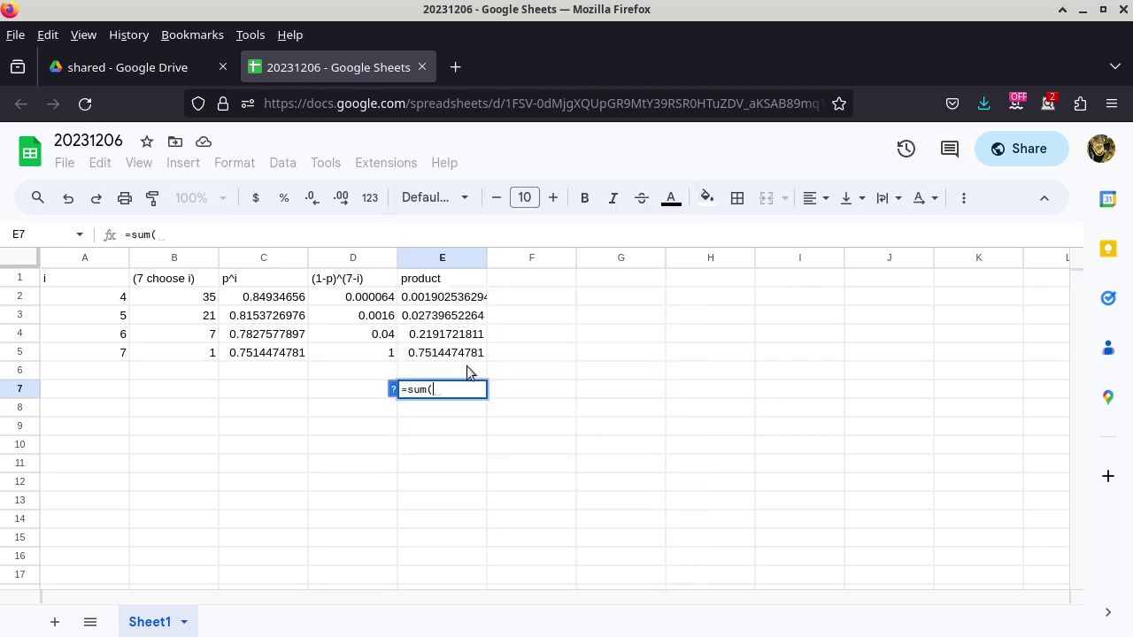
drag(462, 304, 461, 362)
key(Return)
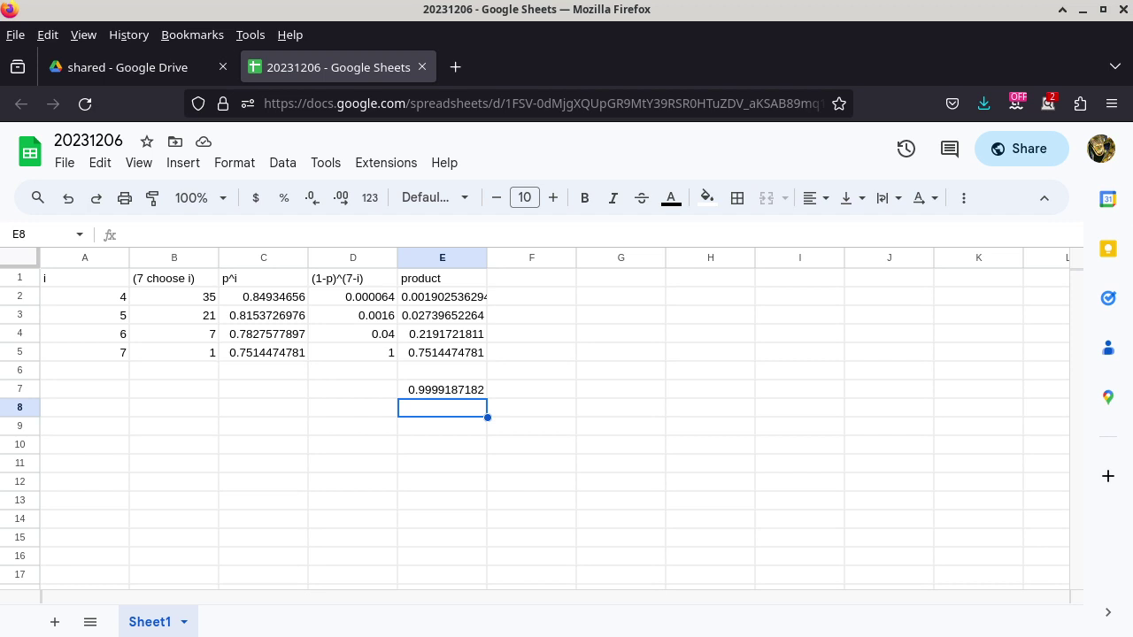
- Enter the label "something is wrong" in cell D9
click(379, 428)
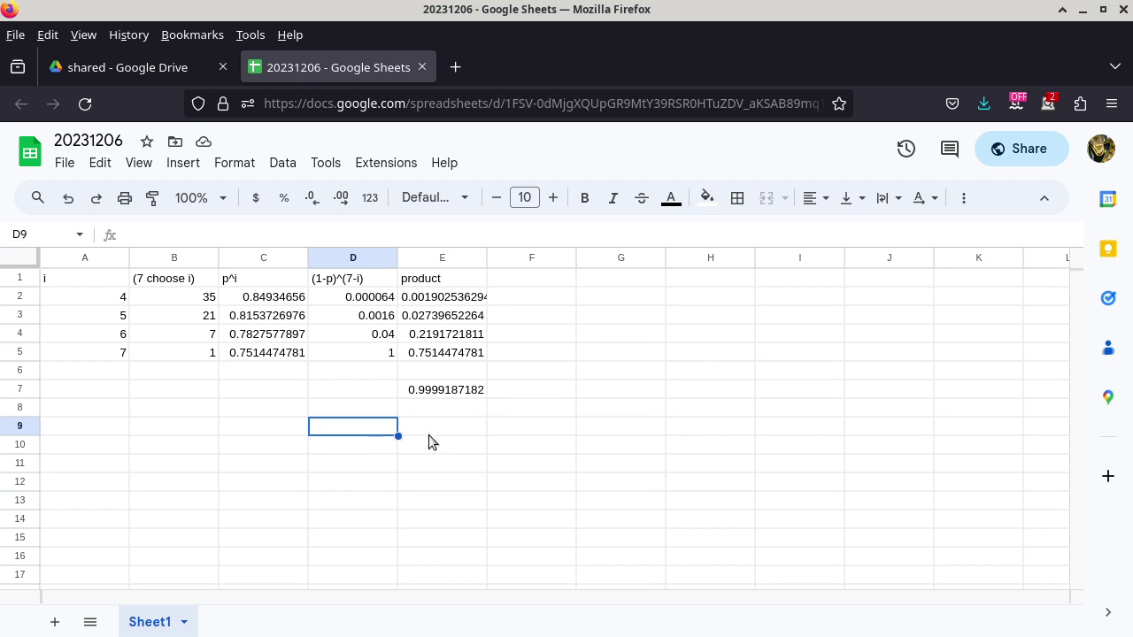
text(incorre)
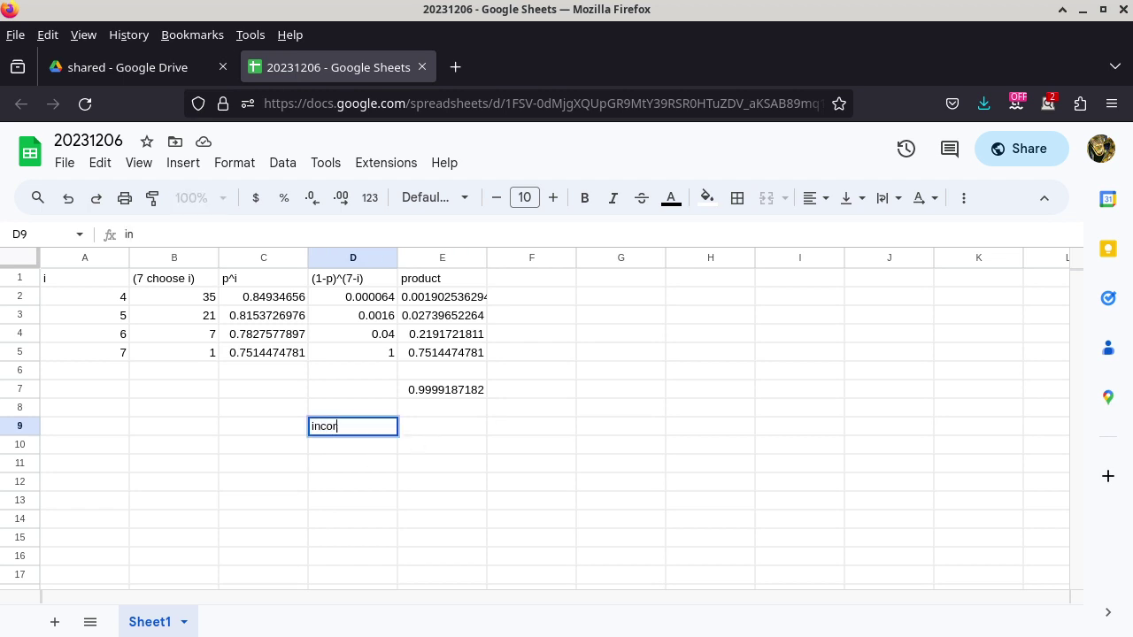
key(BackSpace)
key(BackSpace)
key(BackSpace)
key(BackSpace)
key(BackSpace)
key(BackSpace)
key(BackSpace)
text(something is wrong)
key(Return)
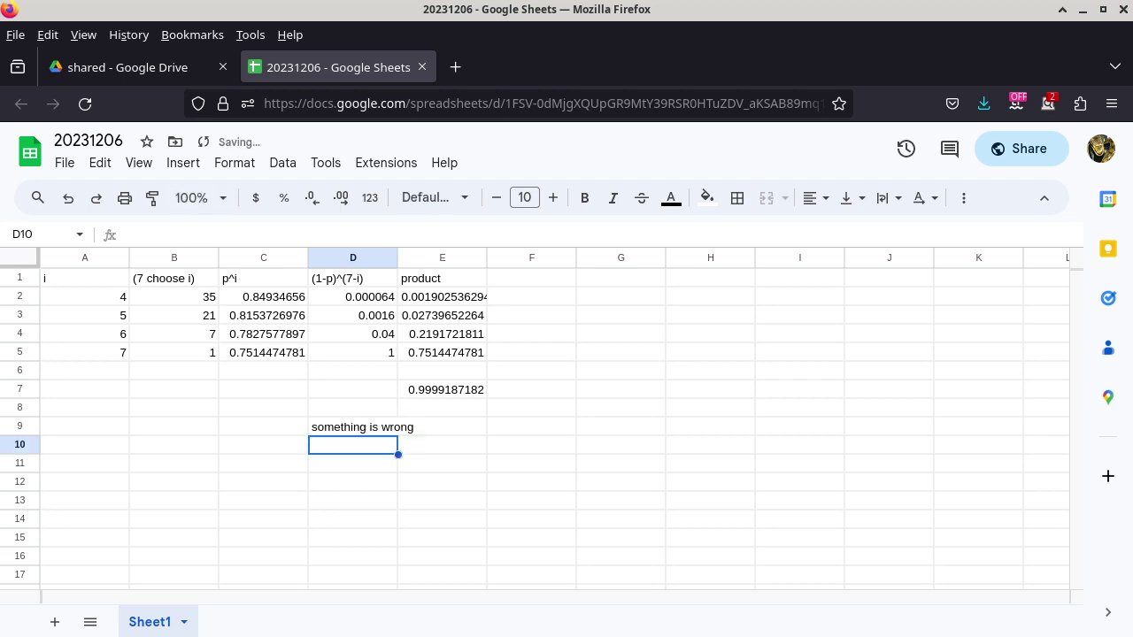
- Enter the formula =1-pow(E7,128) in cell E9, beside the "something is wrong" label, and select the cell again
click(445, 428)
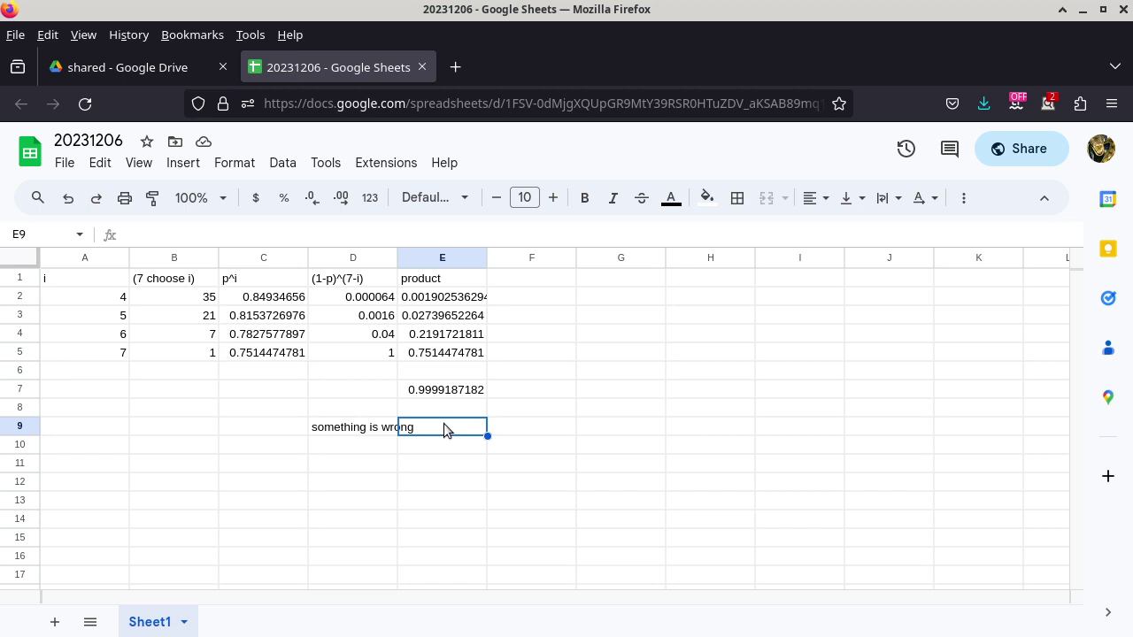
text(=1)
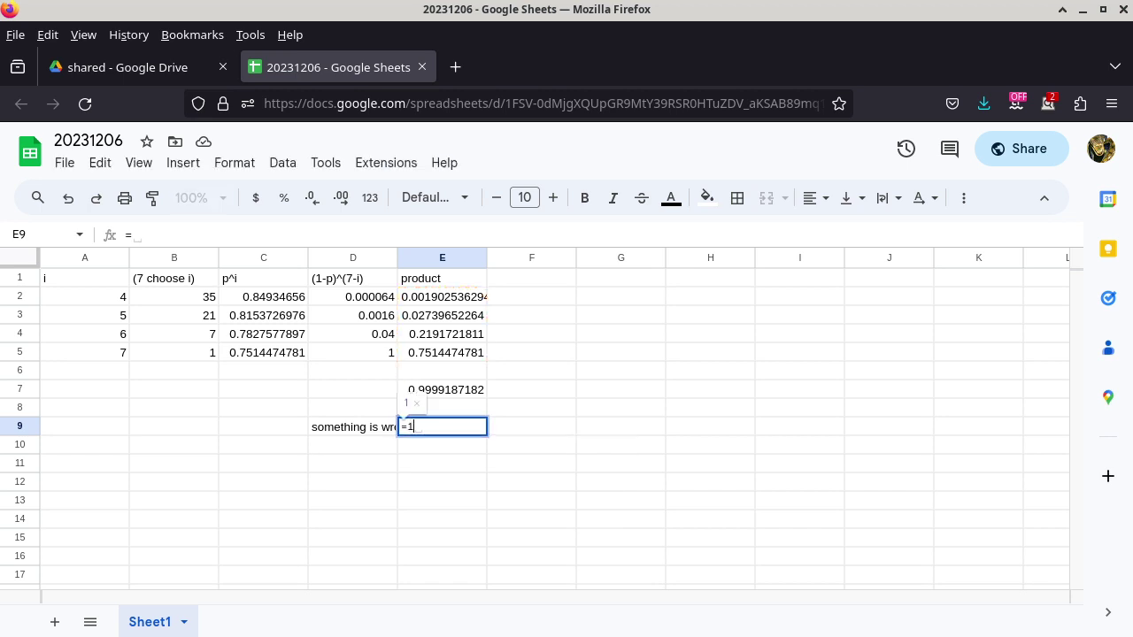
text(-power)
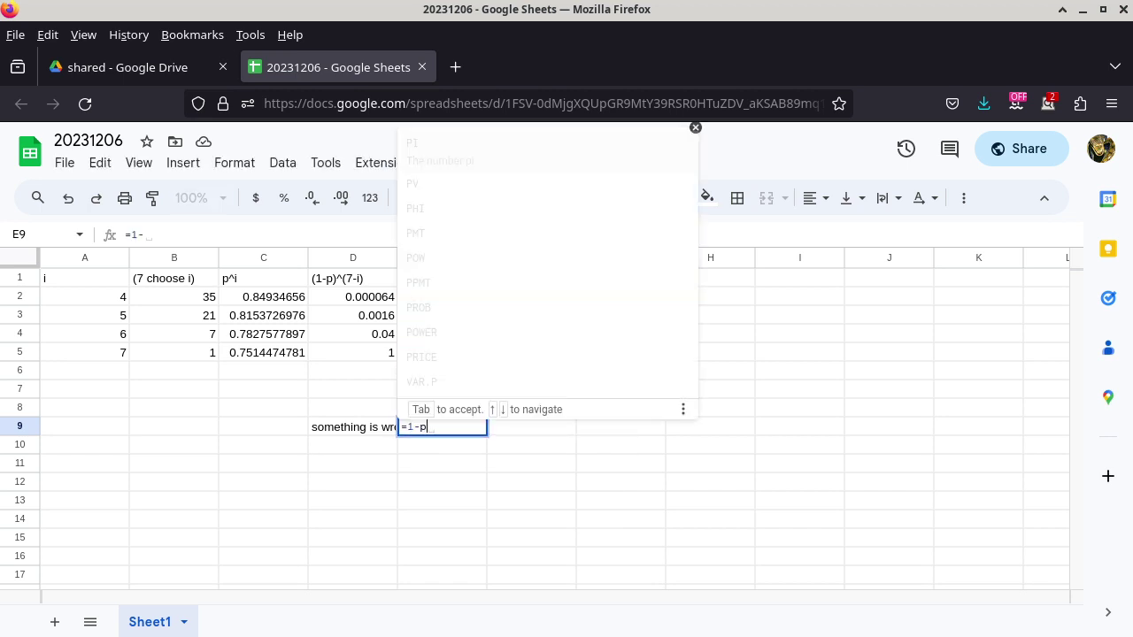
key(BackSpace)
key(BackSpace)
text(()
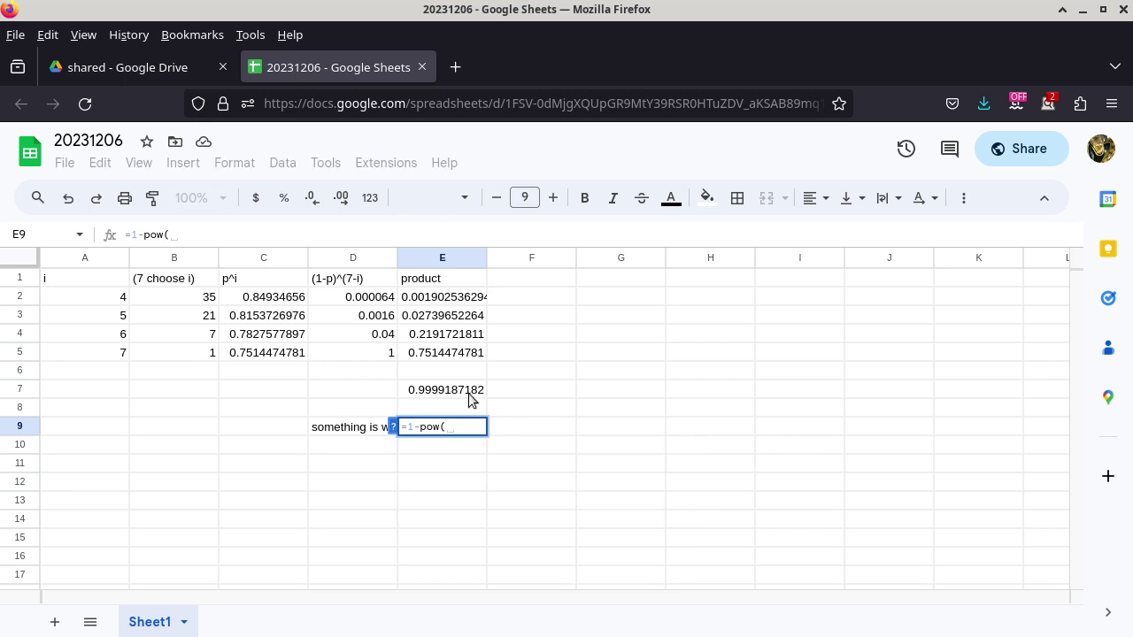
click(470, 396)
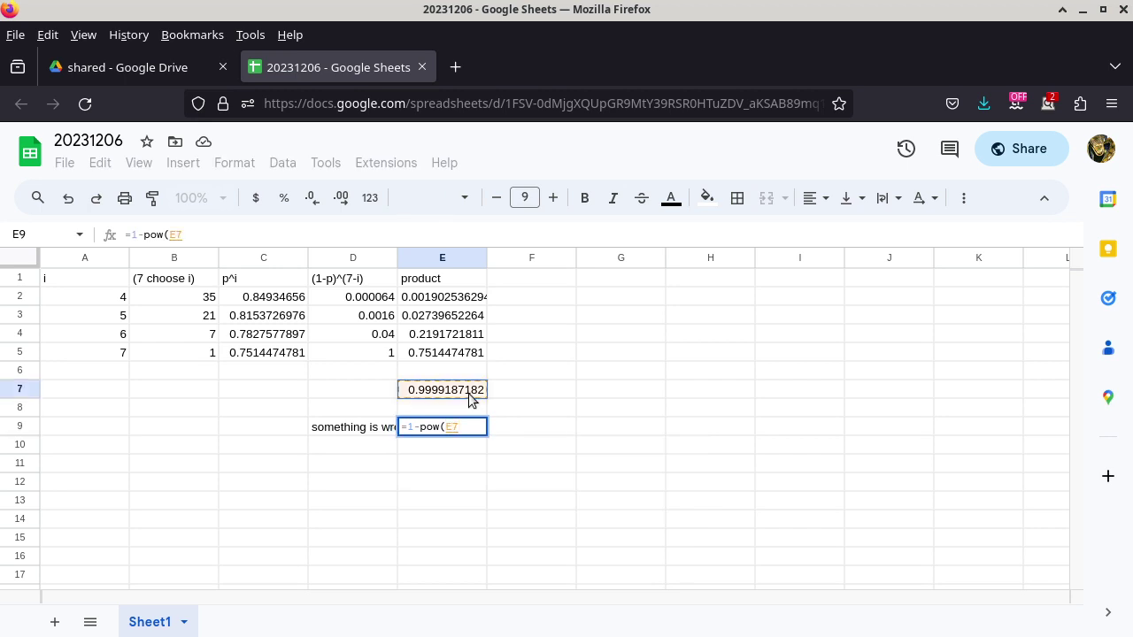
text(,128)
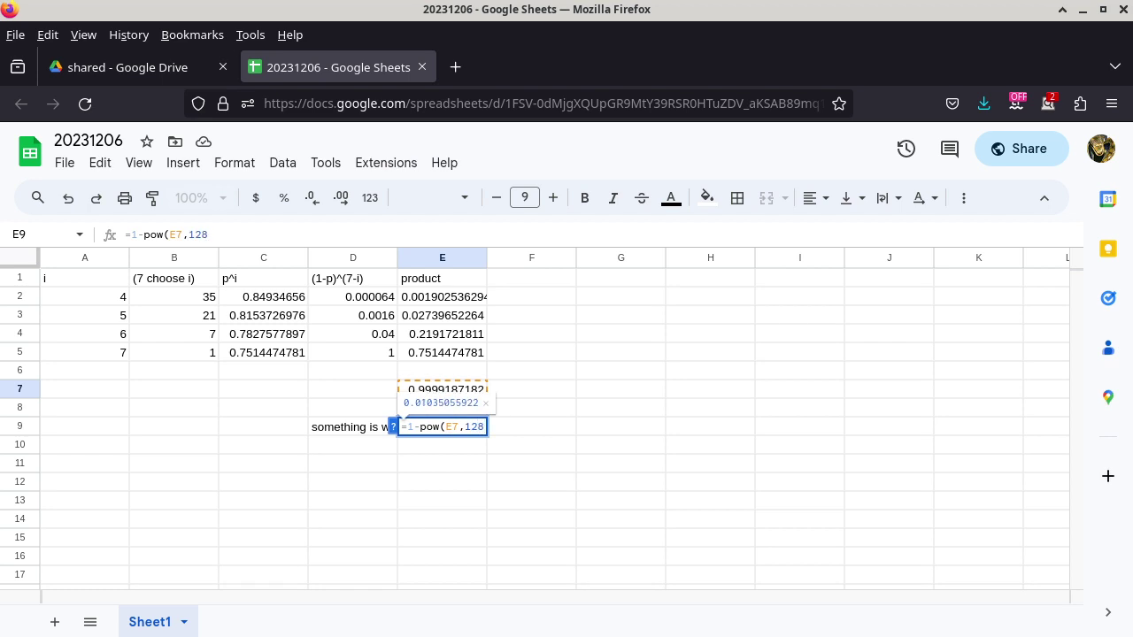
text())
key(Return)
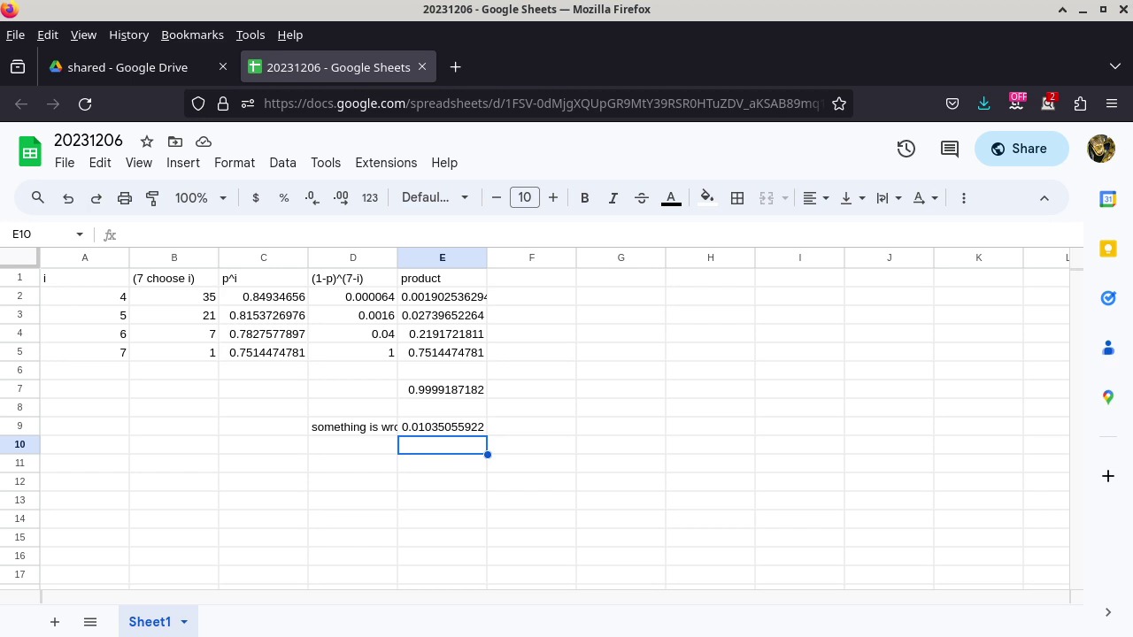
click(456, 431)
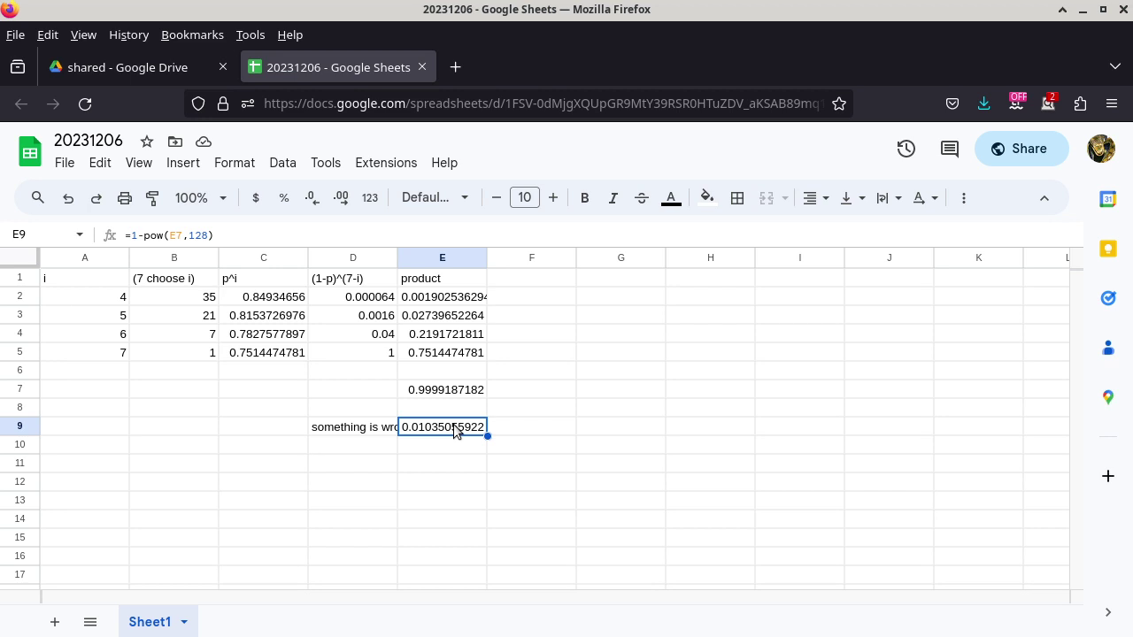